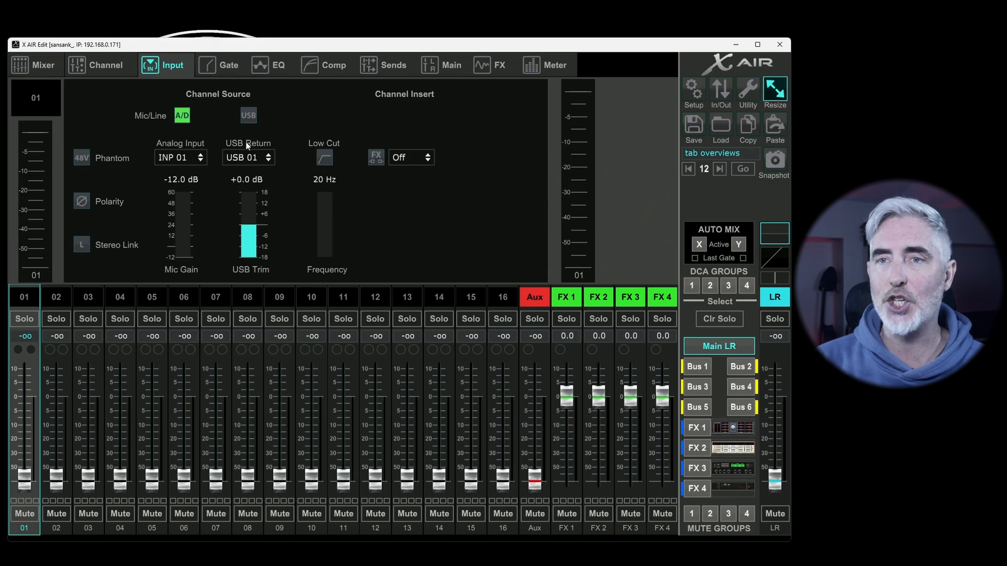
Step: Look through the input settings of channels 02 to 06 and channel 16
click(55, 297)
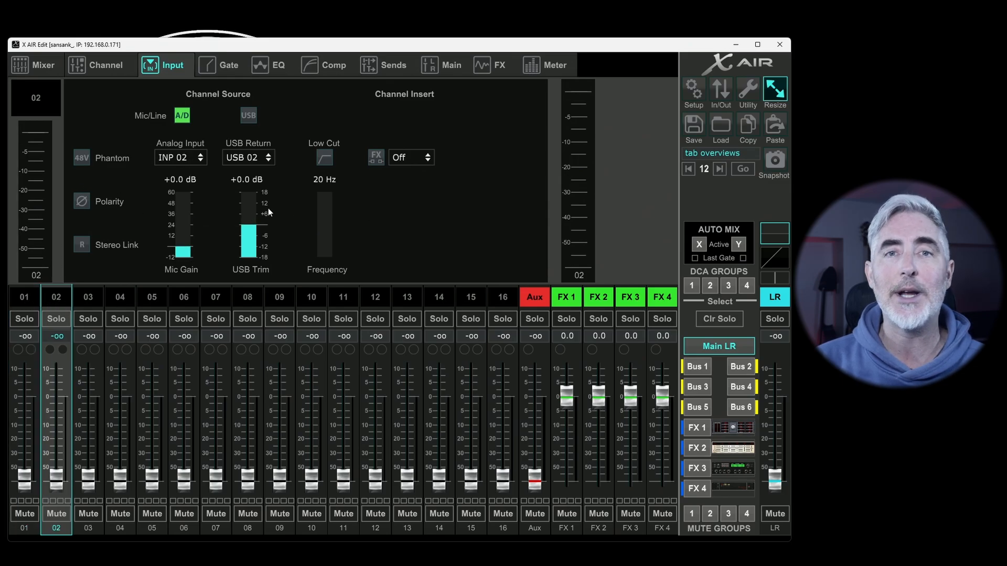
click(88, 297)
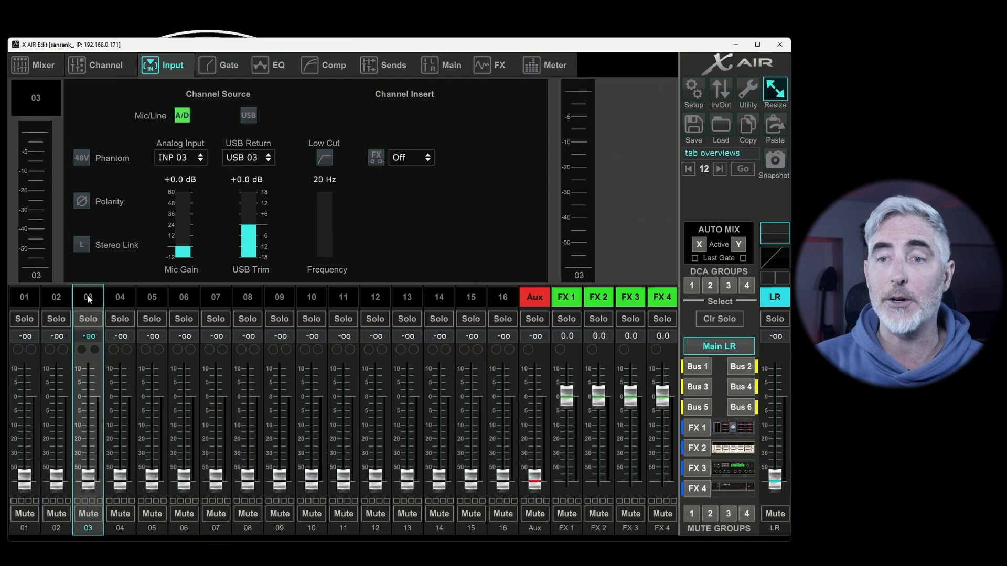
click(117, 298)
click(152, 297)
click(183, 297)
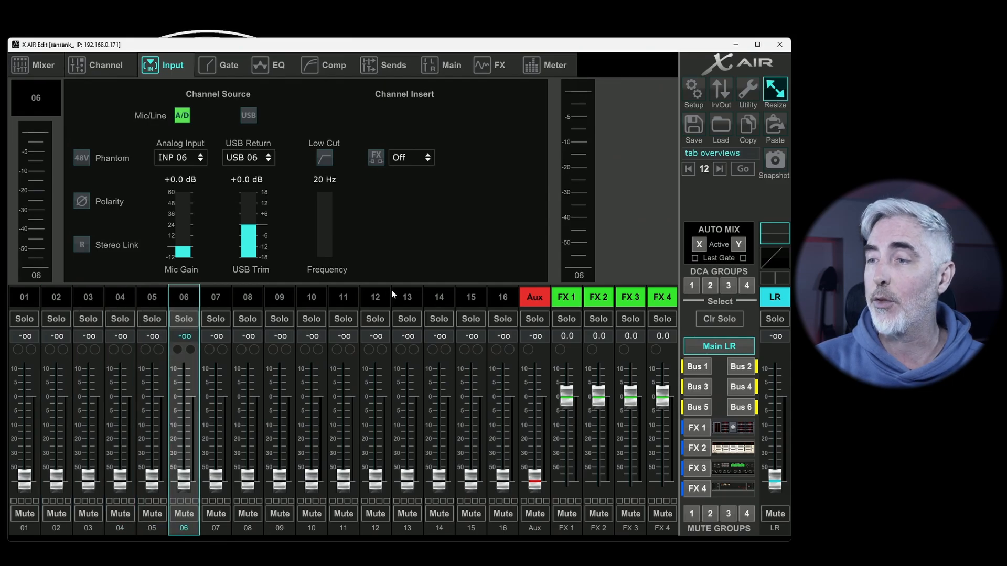
click(515, 298)
Step: Name channel 01 "mic 1"
click(29, 297)
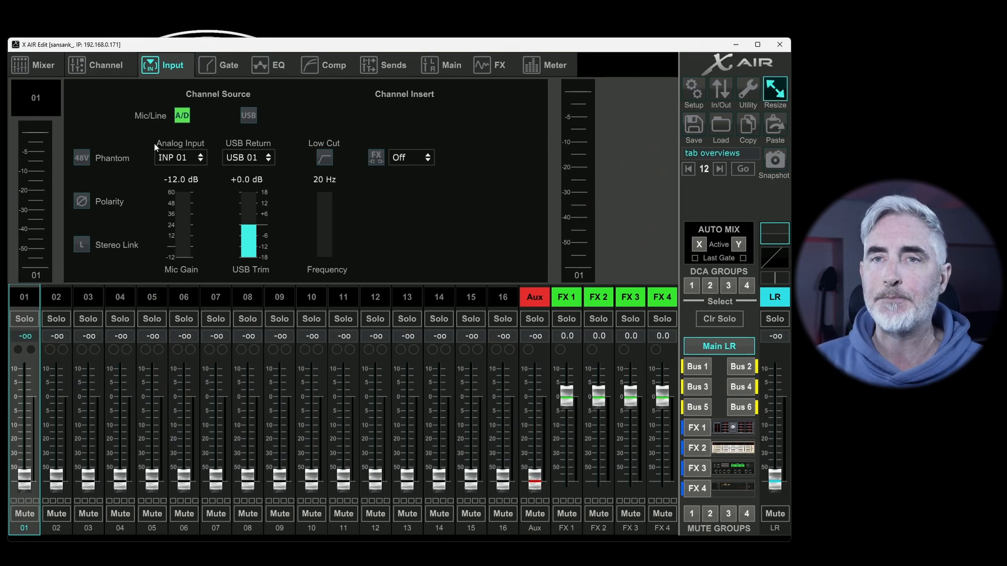
click(44, 104)
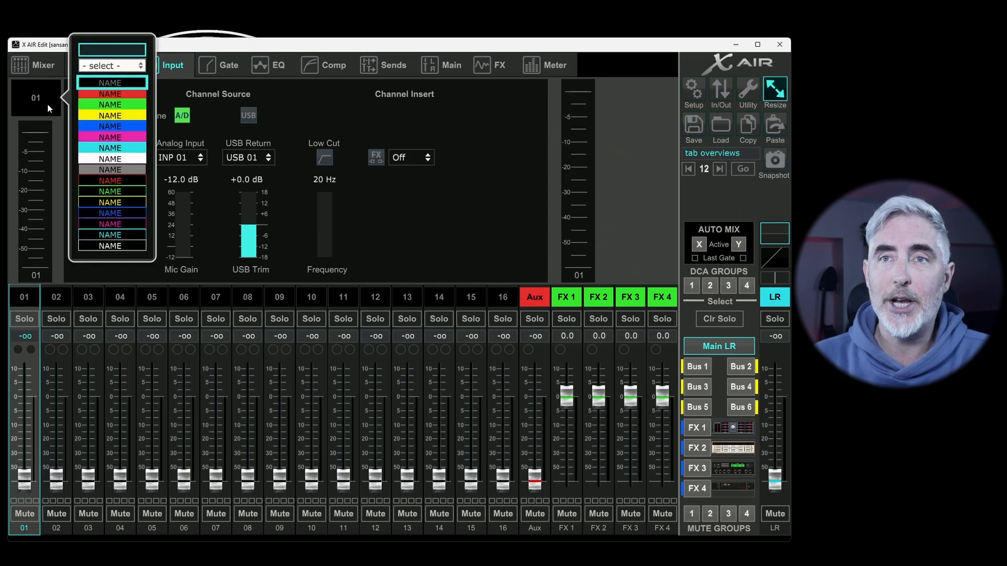
text(mic)
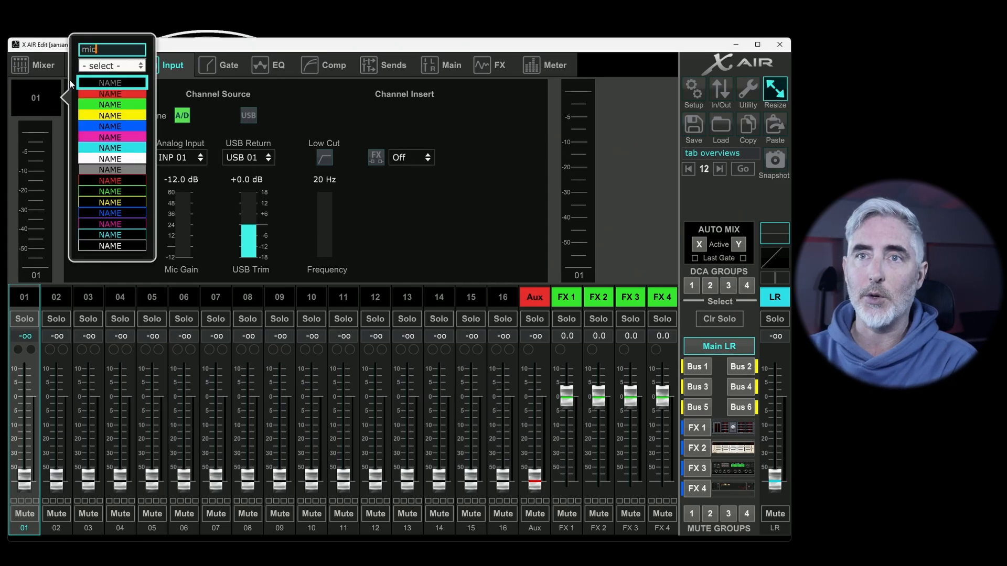
text( 1)
key(Return)
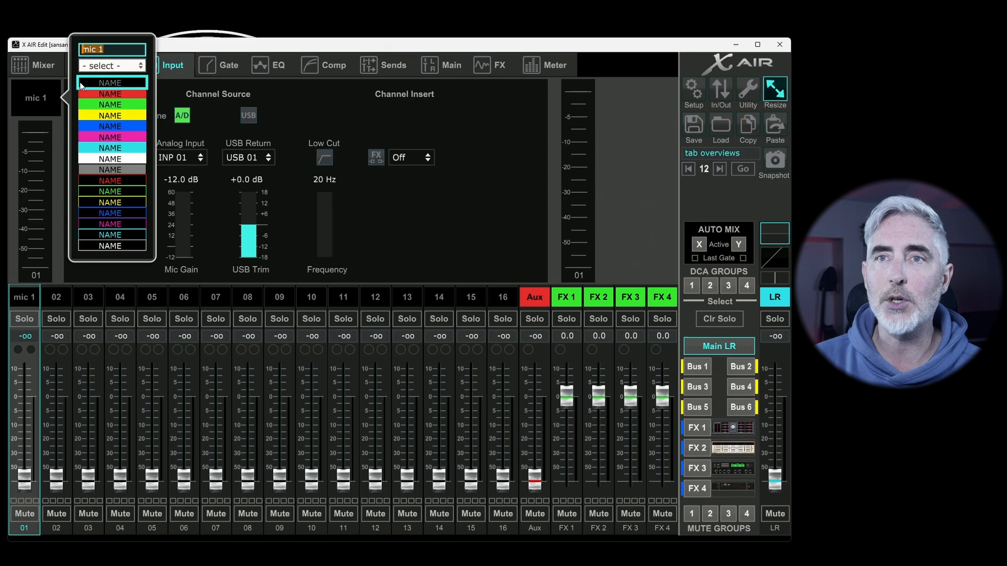
Step: Review the preset channel names and give the mic 1 channel the black label style with green text and outline
click(105, 68)
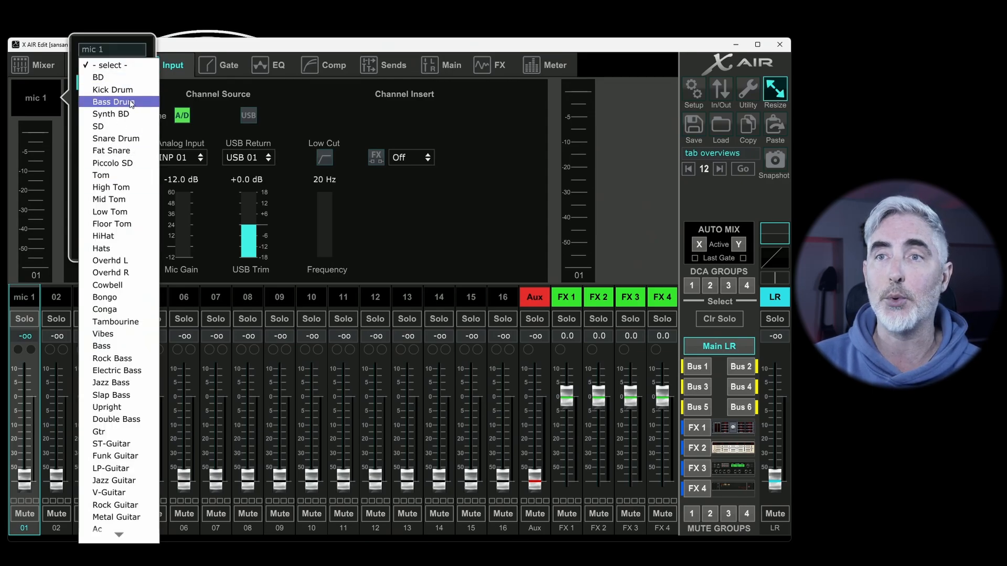
click(172, 95)
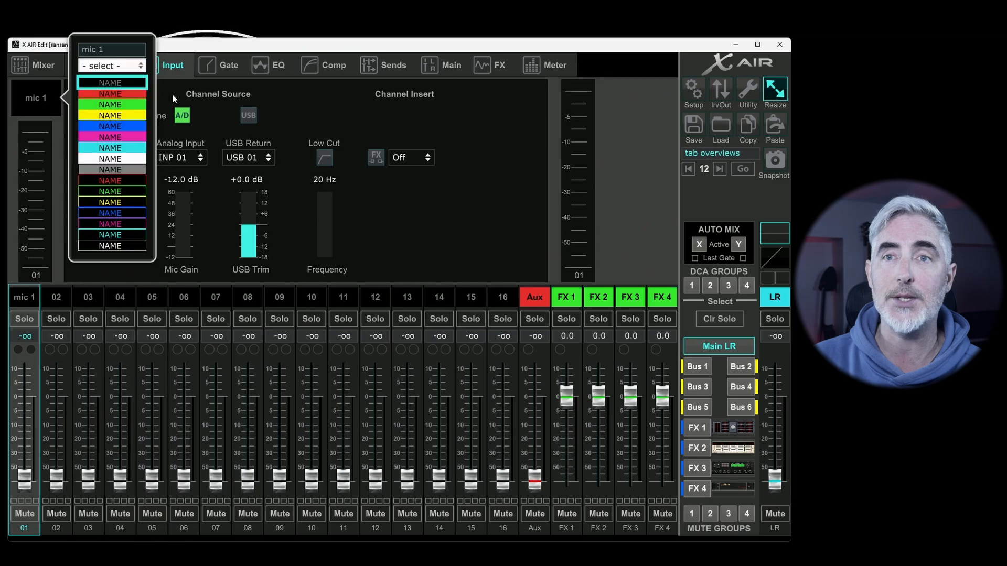
click(172, 94)
click(55, 96)
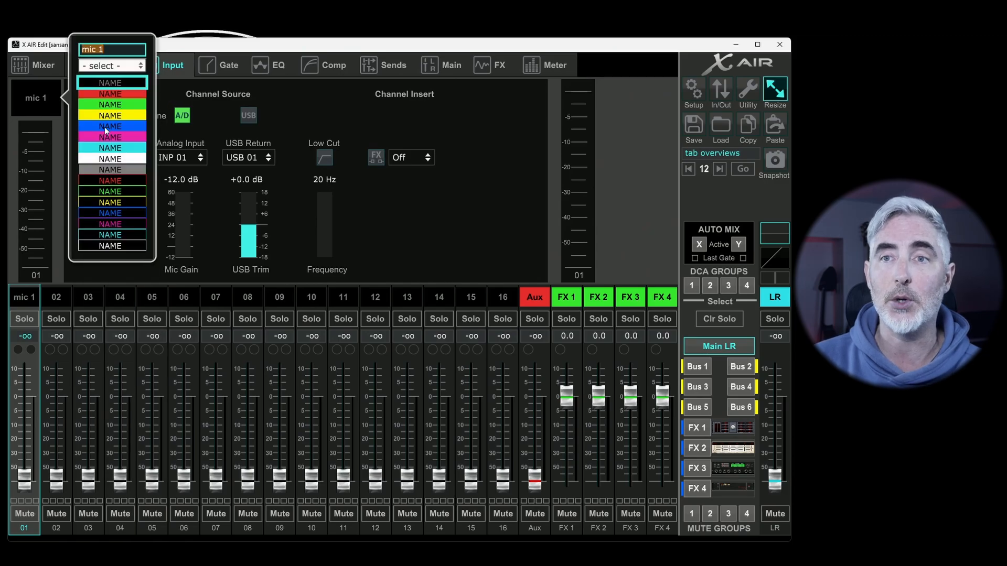
click(107, 192)
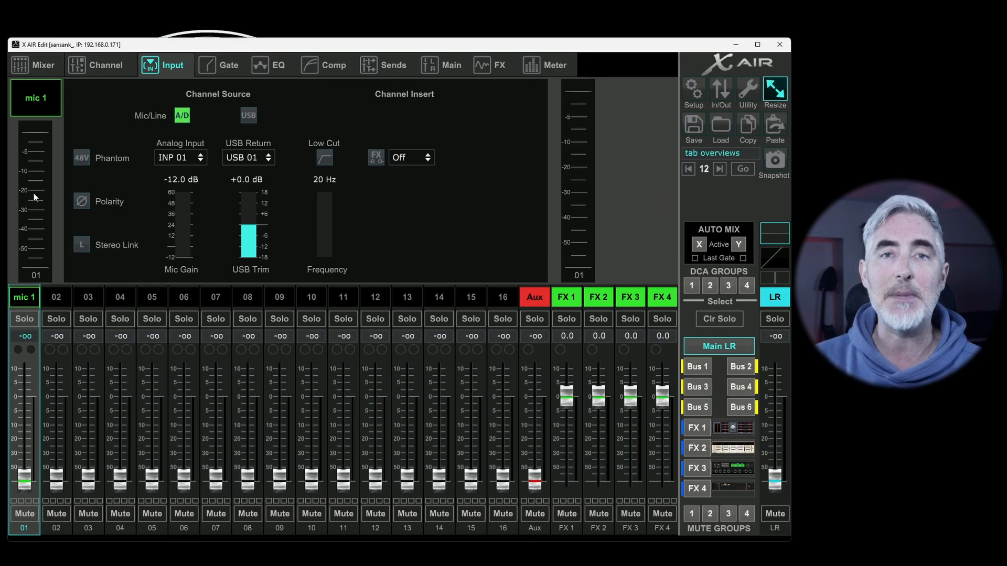
Step: Enable 48V phantom power on the mic 1 channel and raise its mic gain to +46.0 dB
click(81, 158)
mouse_move(179, 230)
drag(186, 243, 210, 140)
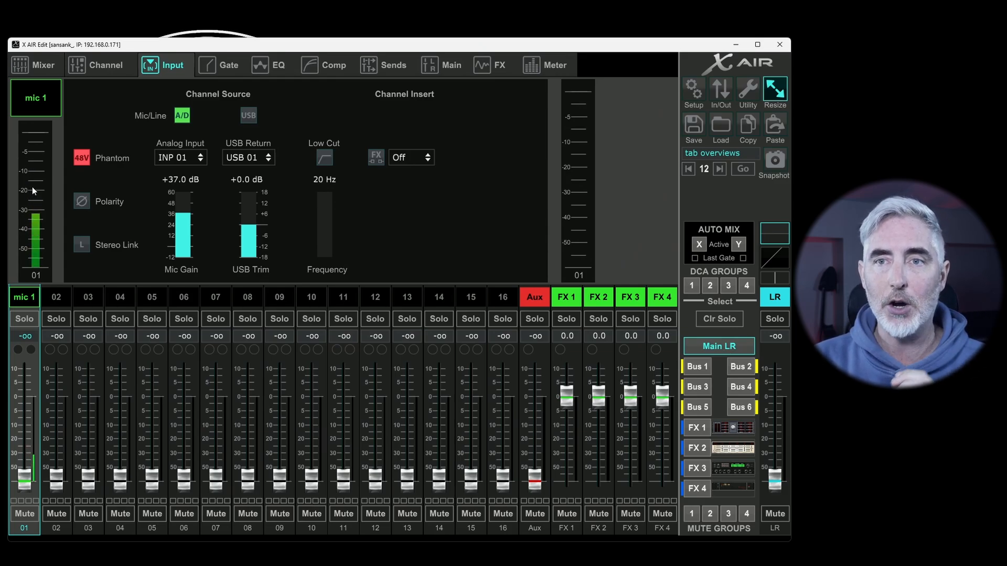
drag(183, 215, 181, 268)
drag(182, 235, 197, 159)
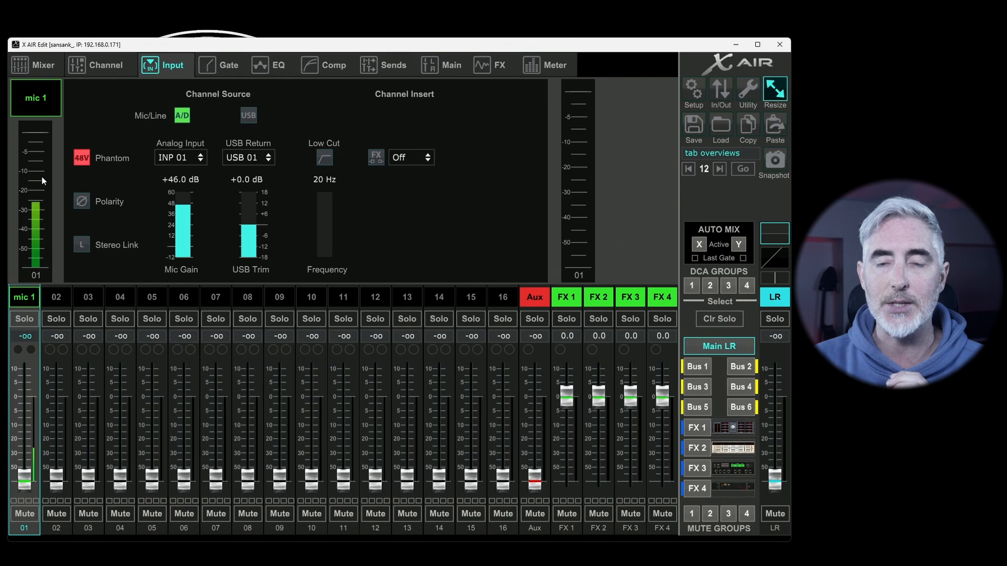
mouse_move(25, 478)
mouse_down()
mouse_move(34, 427)
mouse_move(25, 479)
mouse_up()
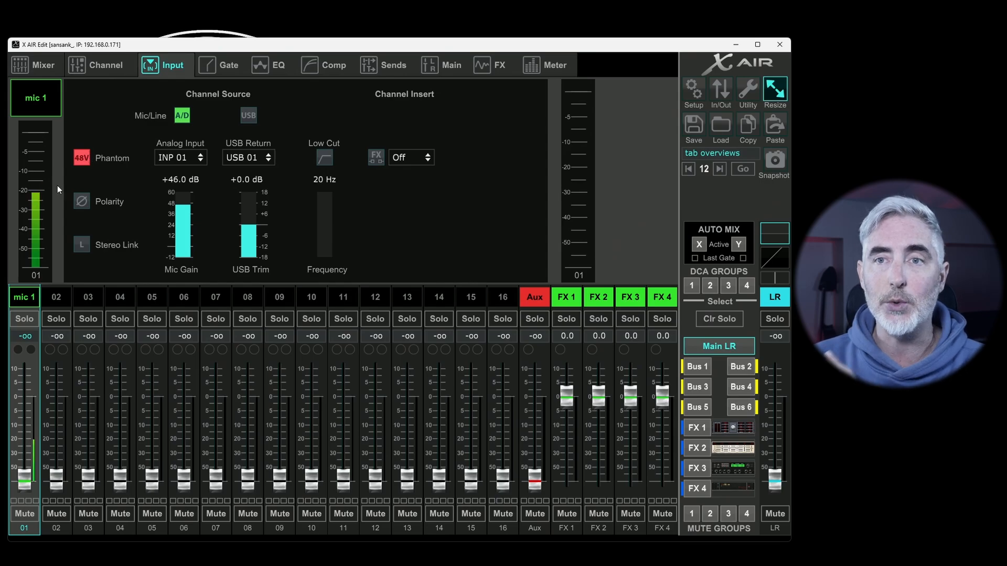
Step: Turn off phantom power on the mic 1 channel and lower its mic gain to +6.0 dB
click(84, 161)
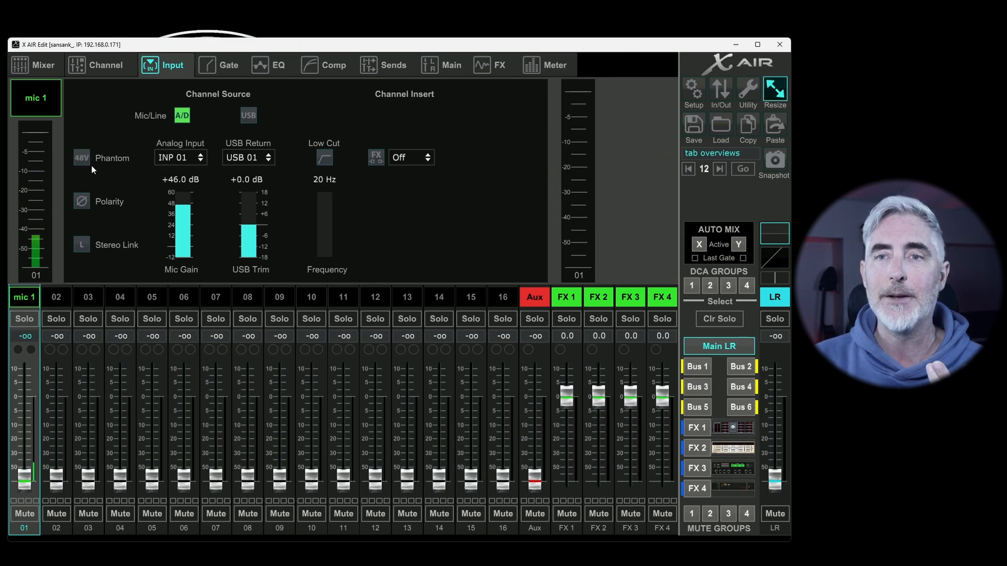
drag(184, 205, 176, 302)
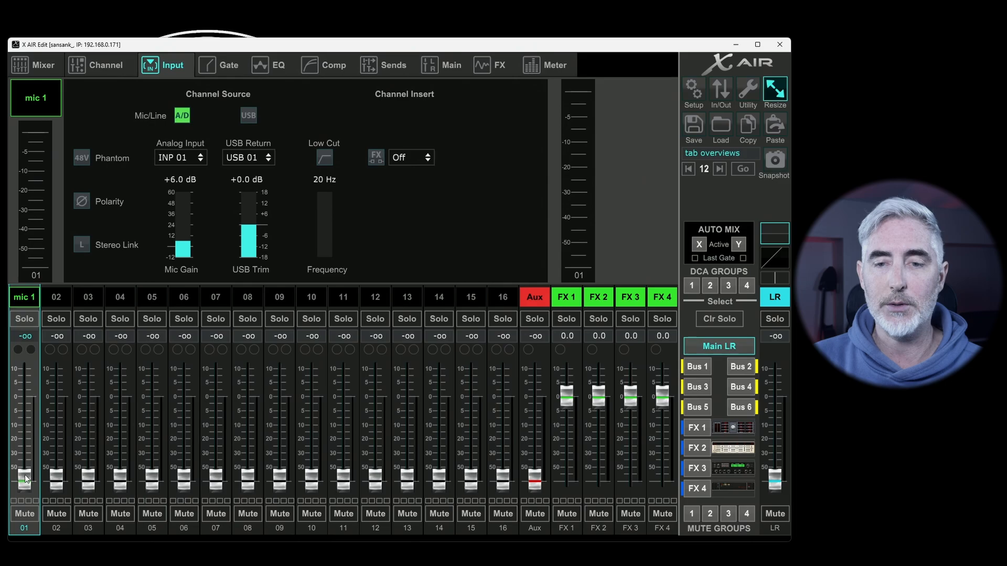
Step: Raise the mic 1 fader to about -1.9 dB and configure its input with phantom power, inverted polarity, +48.0 dB mic gain and low cut
drag(23, 455, 66, 401)
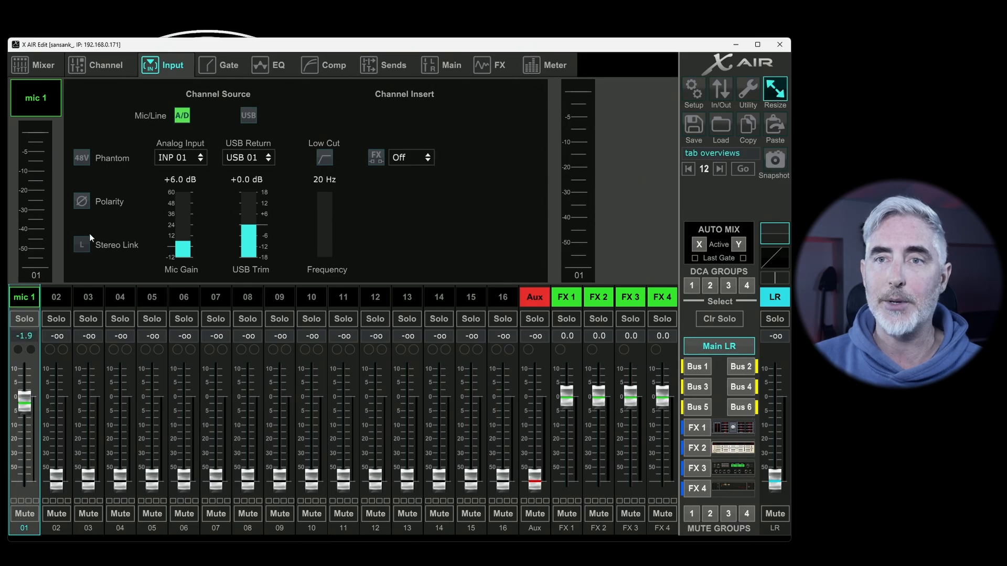
click(82, 158)
click(82, 200)
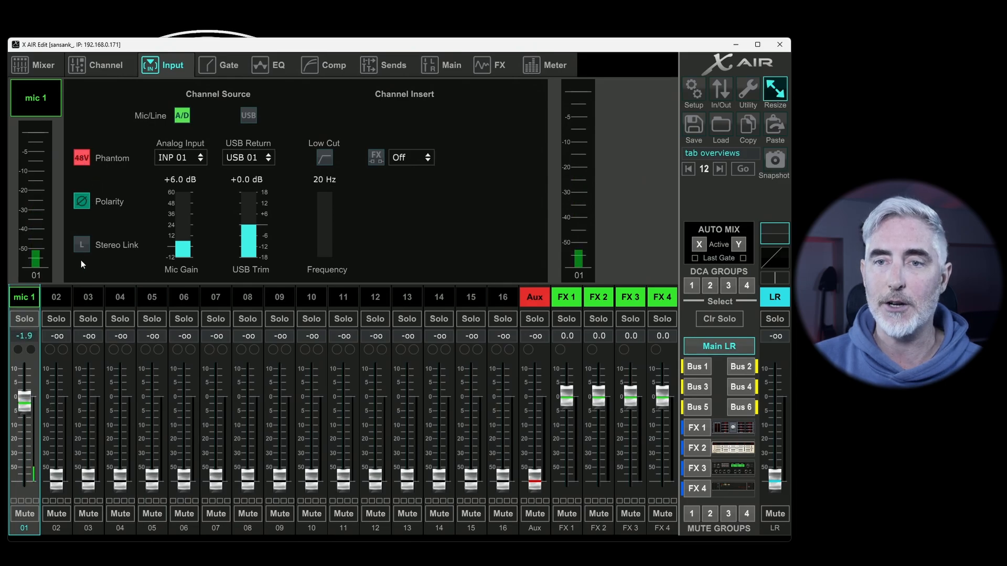
drag(182, 248, 212, 149)
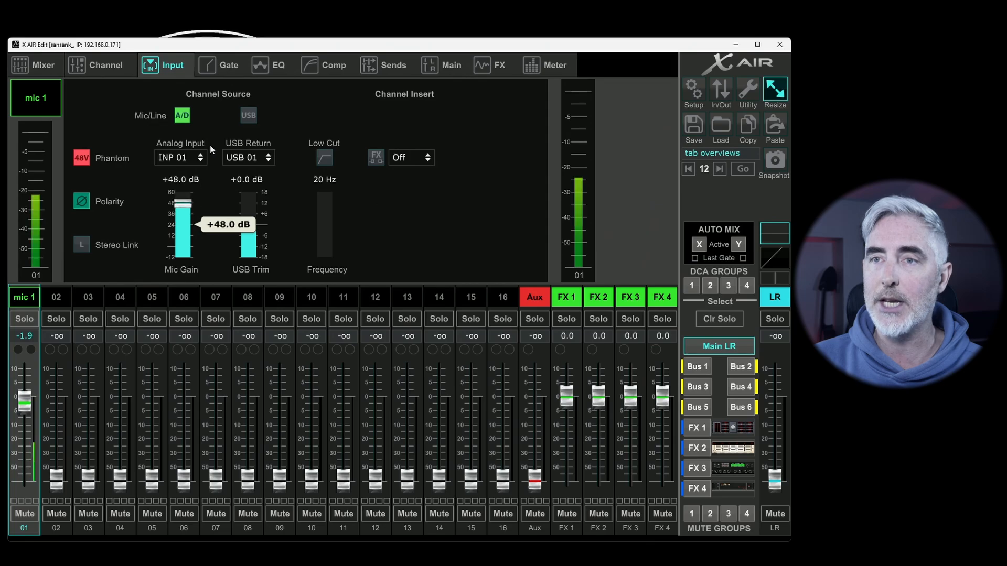
click(325, 158)
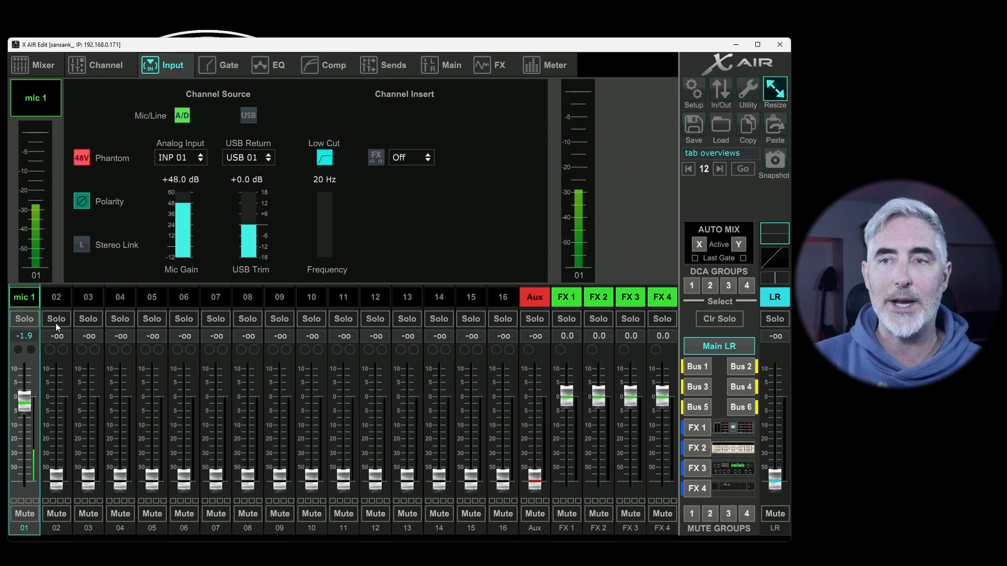
Step: Stereo-link the mic 1 channel with channel 02 and check channel 02's input settings
click(83, 244)
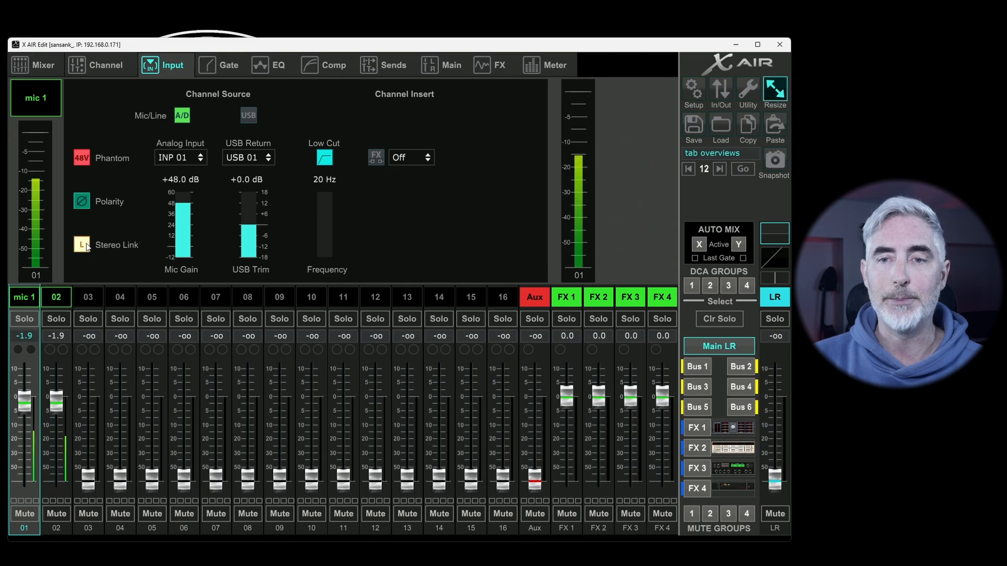
click(57, 298)
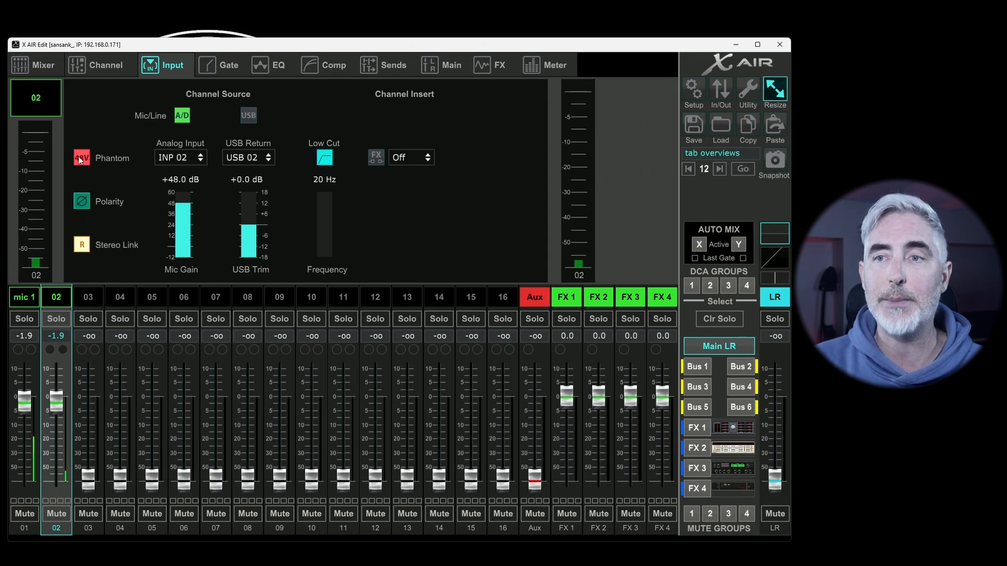
mouse_move(179, 253)
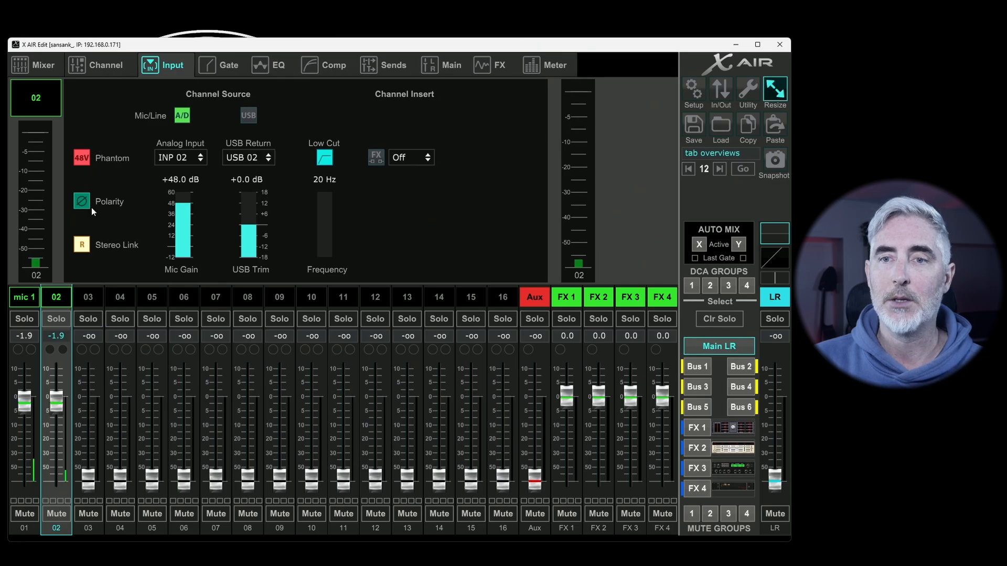
Step: Remove the stereo link, pull channel 02's fader fully down, and switch off its polarity inversion and phantom power
click(84, 245)
drag(53, 403, 40, 487)
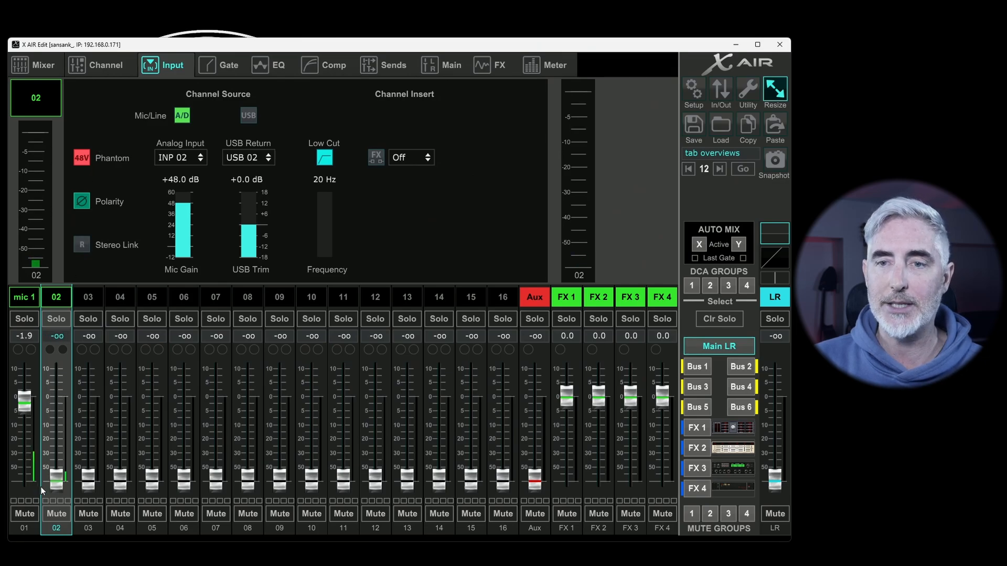
click(82, 203)
click(82, 159)
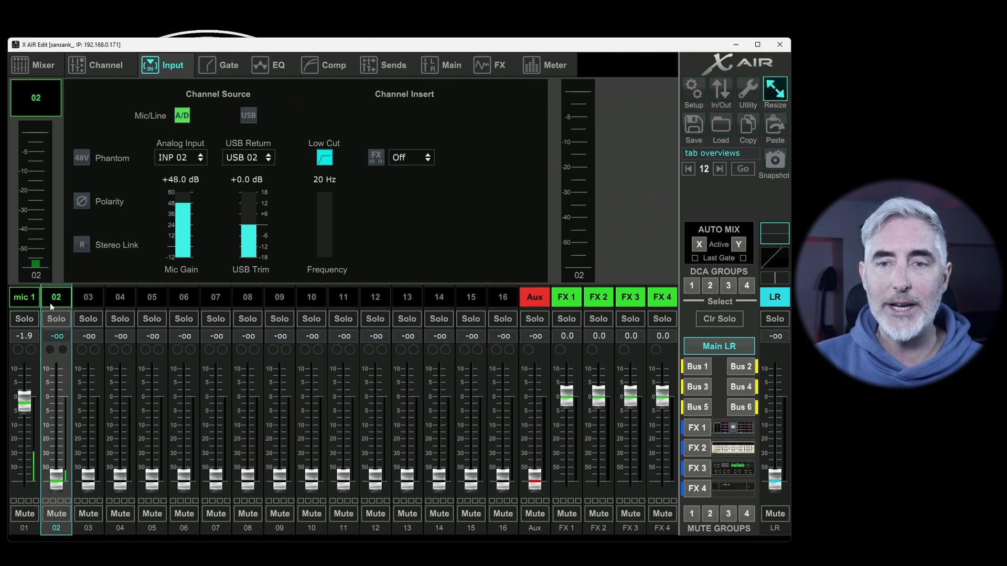
Step: View the analog input choices for the mic 1 channel and raise its fader to about +0.5 dB
click(24, 299)
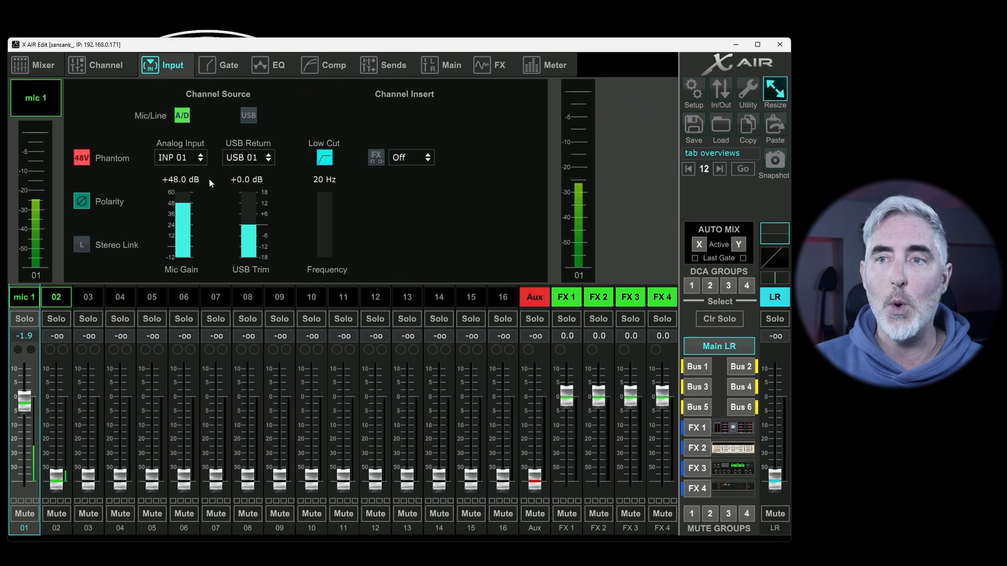
click(189, 158)
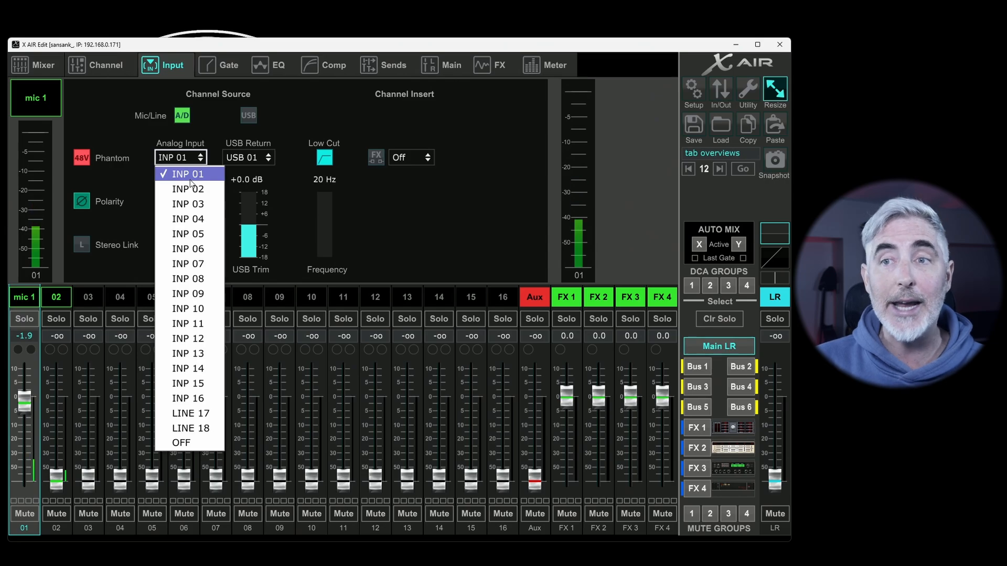
click(65, 301)
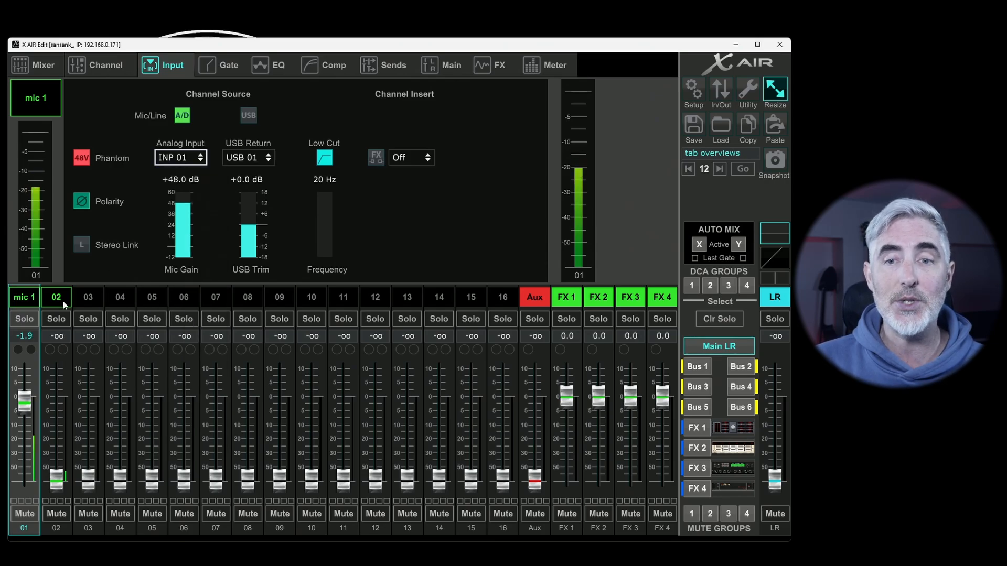
drag(25, 405, 37, 394)
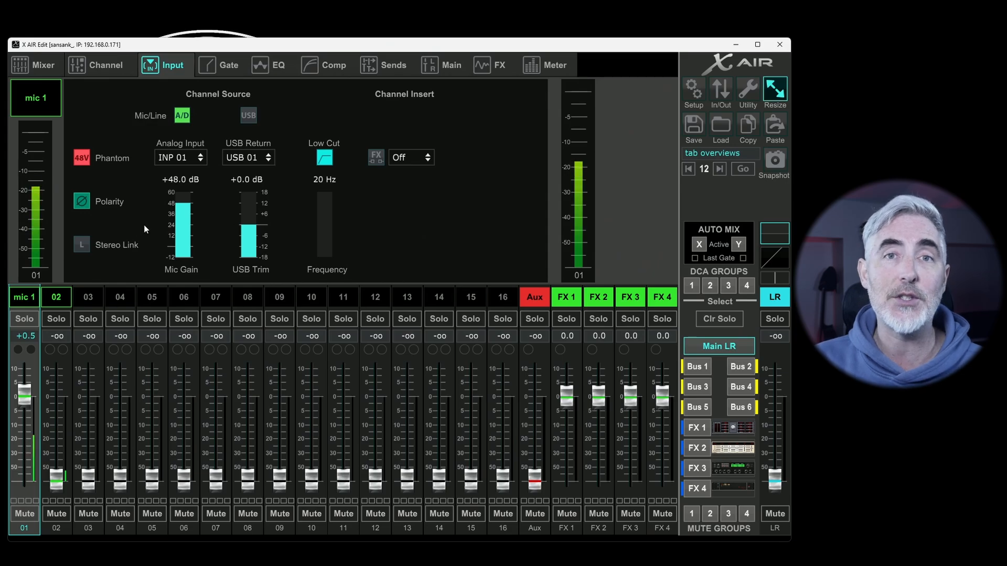
Step: Try INP 16 and LINE 18 as the analog input of the mic 1 channel
click(187, 159)
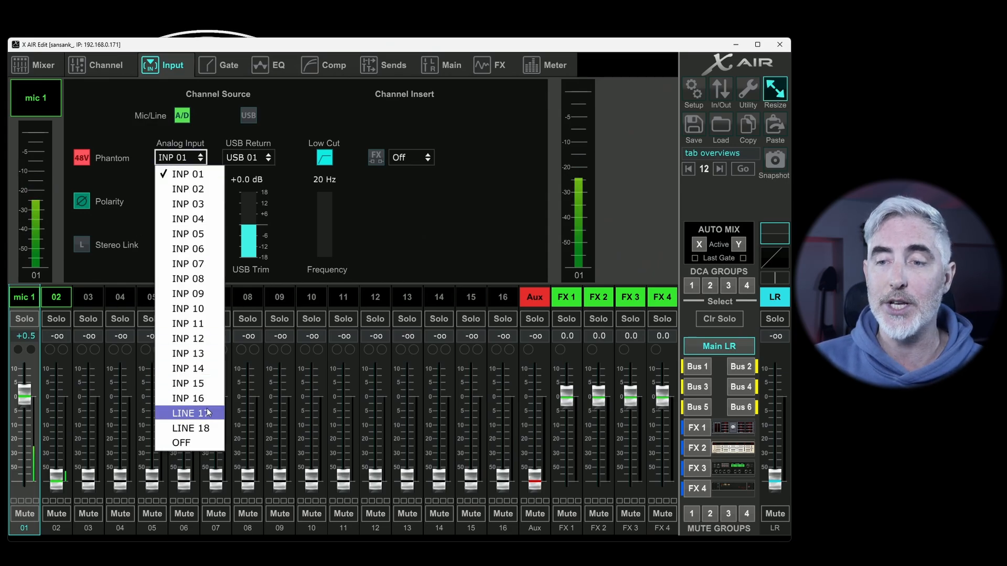
click(189, 398)
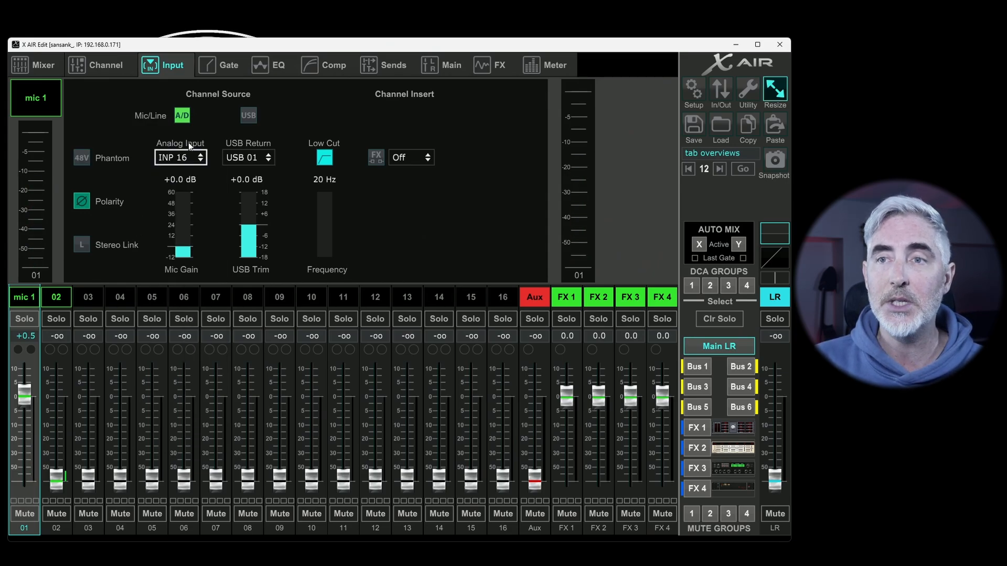
click(188, 157)
click(185, 426)
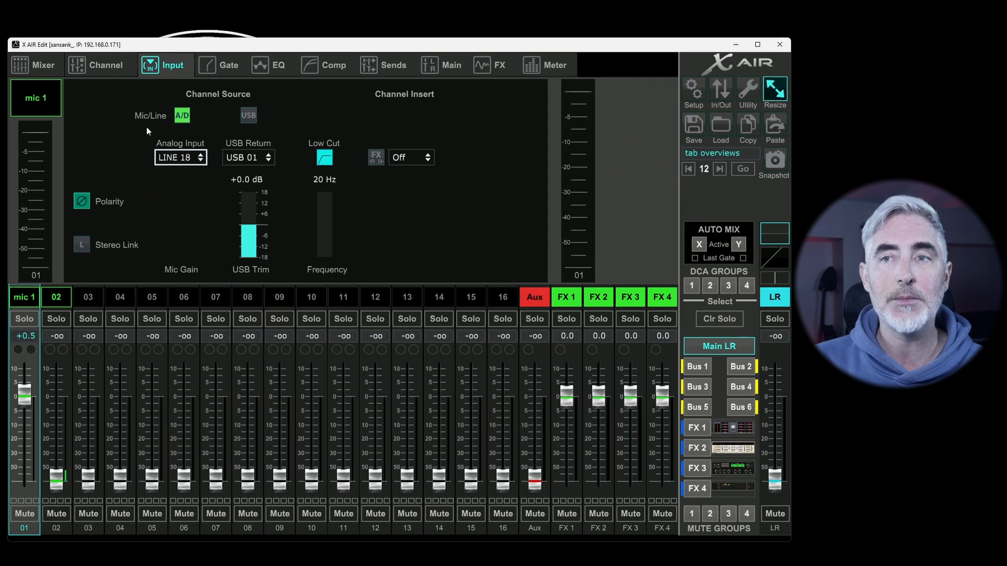
Step: Raise the mic 1 fader to about +1.0 dB and set the channel's analog input to INP 01
click(29, 392)
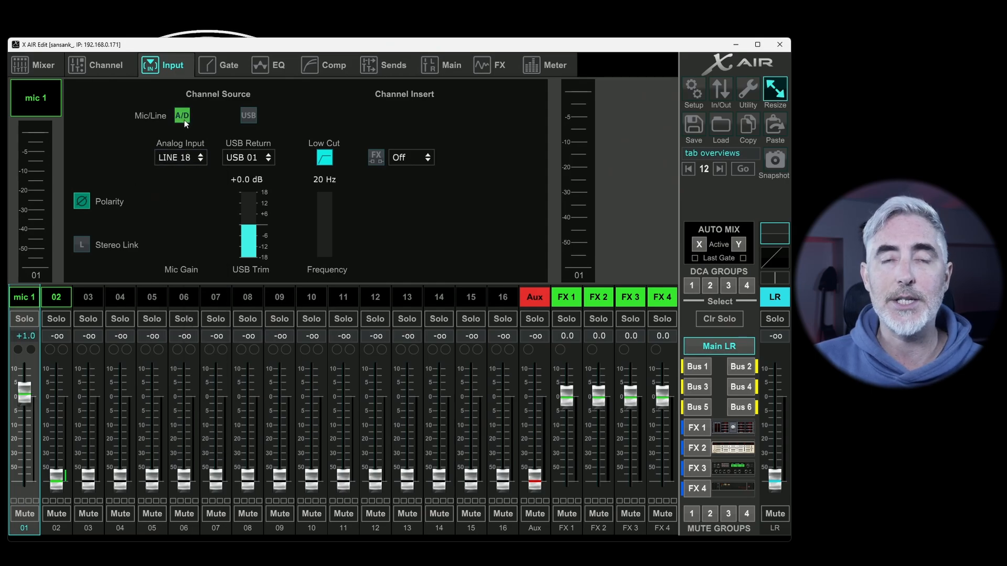
click(189, 157)
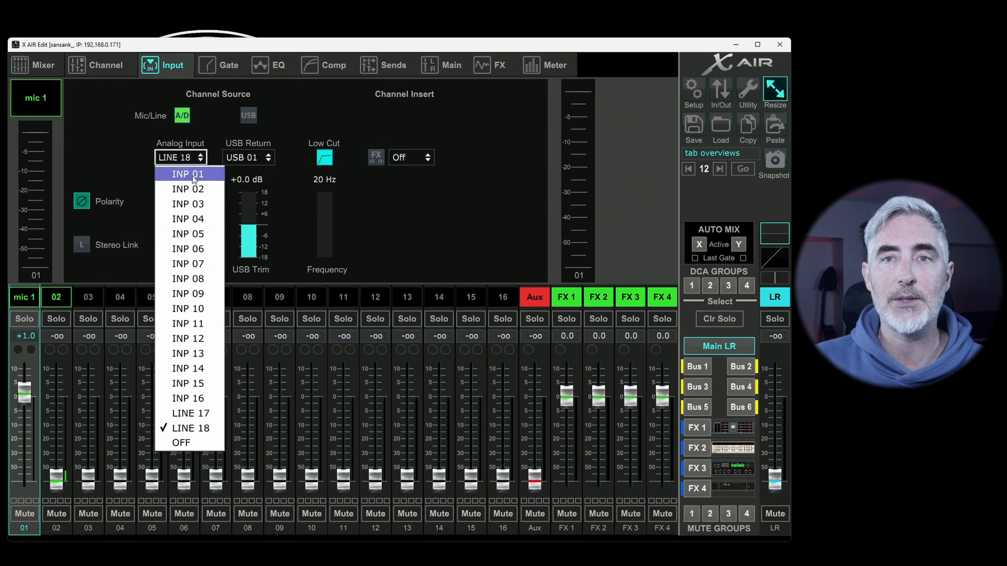
click(192, 175)
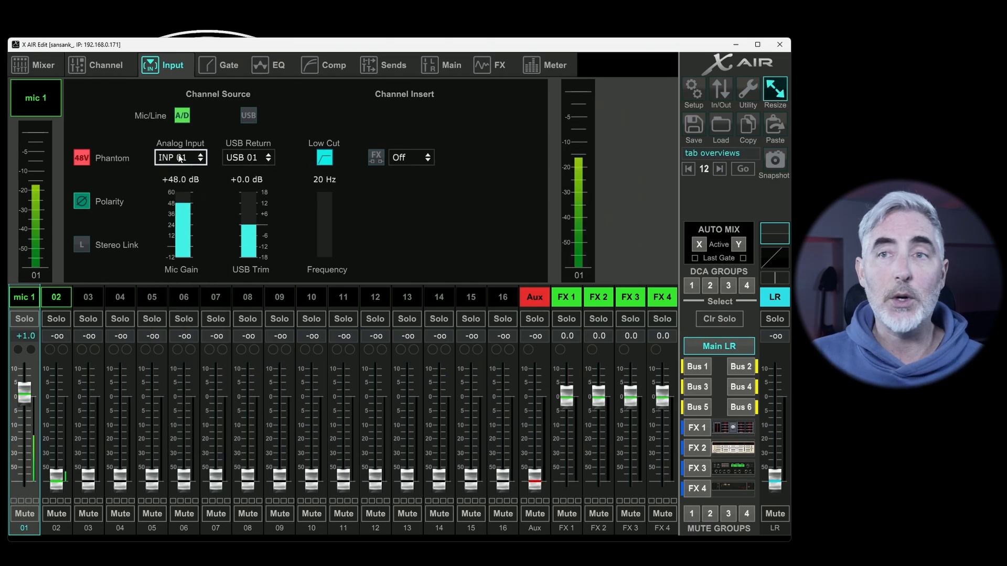
Step: Connect to the XR16 mixer, transferring its settings to the PC, and view the analog input choices of channel 01
click(694, 90)
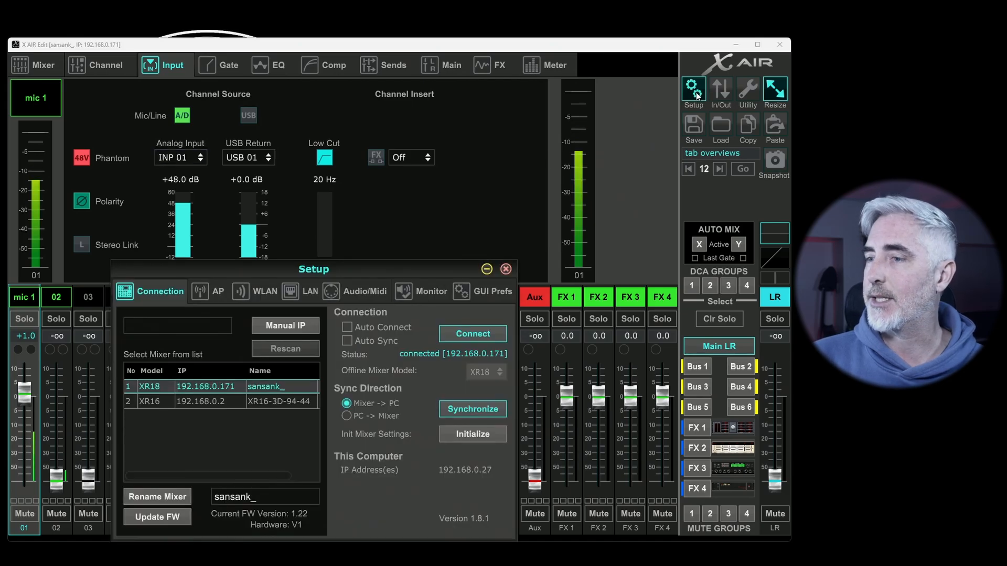
click(194, 401)
click(480, 331)
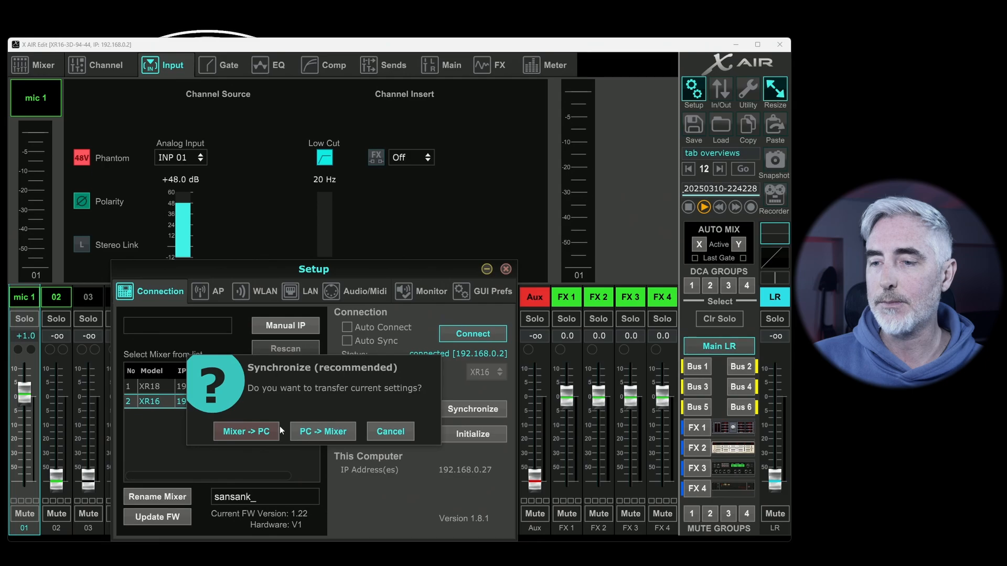
click(259, 430)
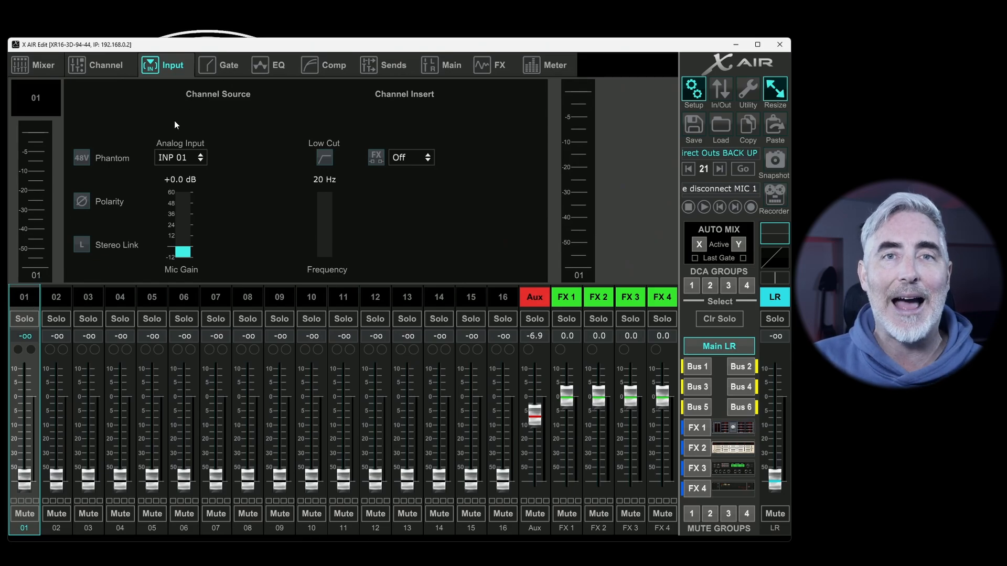
click(178, 160)
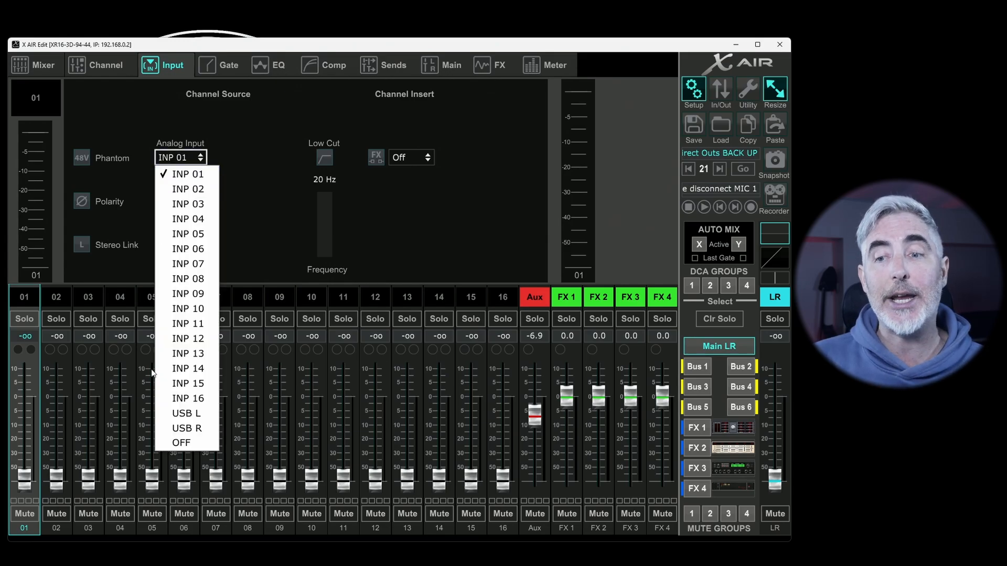
click(185, 133)
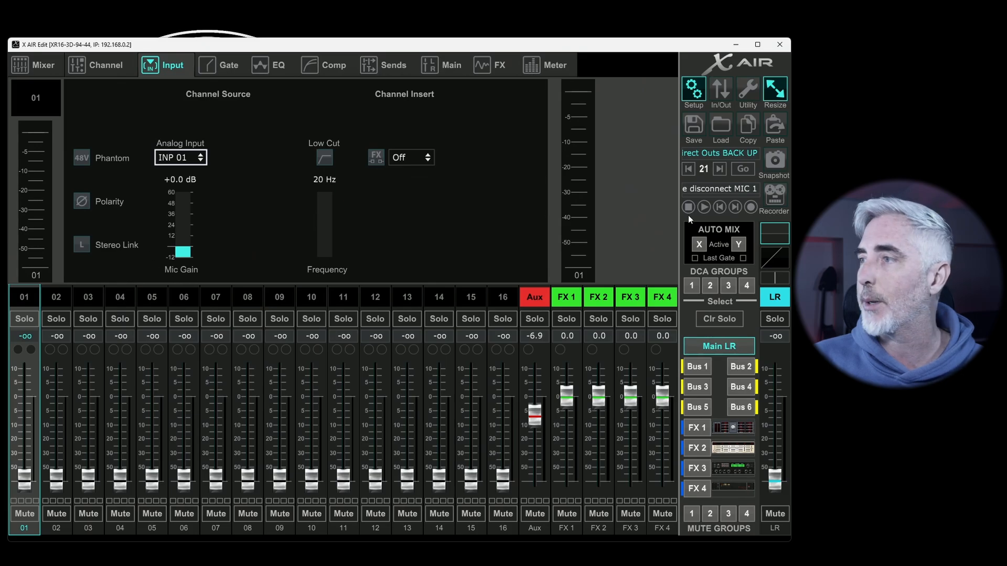
Step: Disconnect from the XR16, set the offline mixer model to XR18, and connect to the XR18 mixer with a Mixer -> PC transfer
click(694, 89)
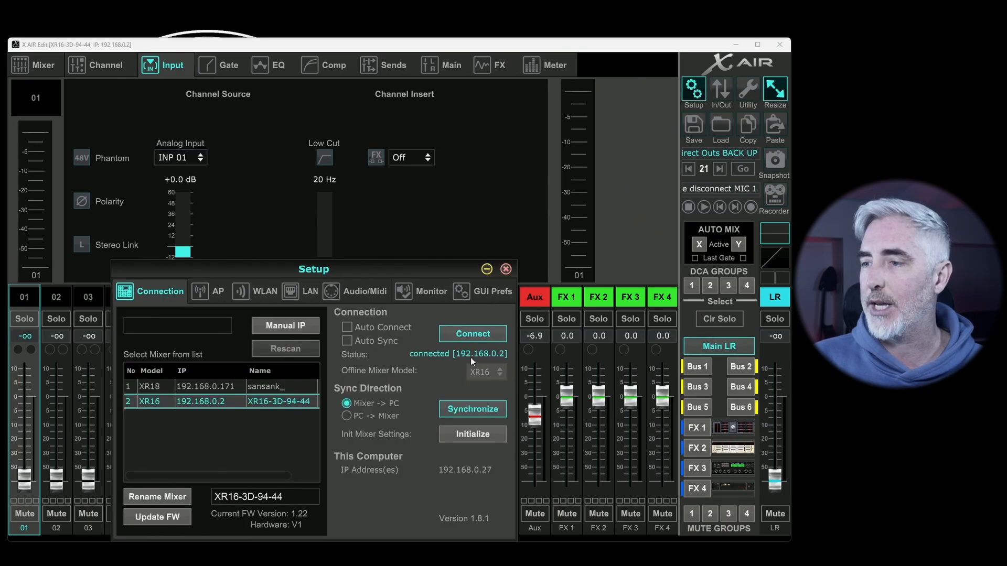
click(474, 336)
click(486, 372)
click(489, 388)
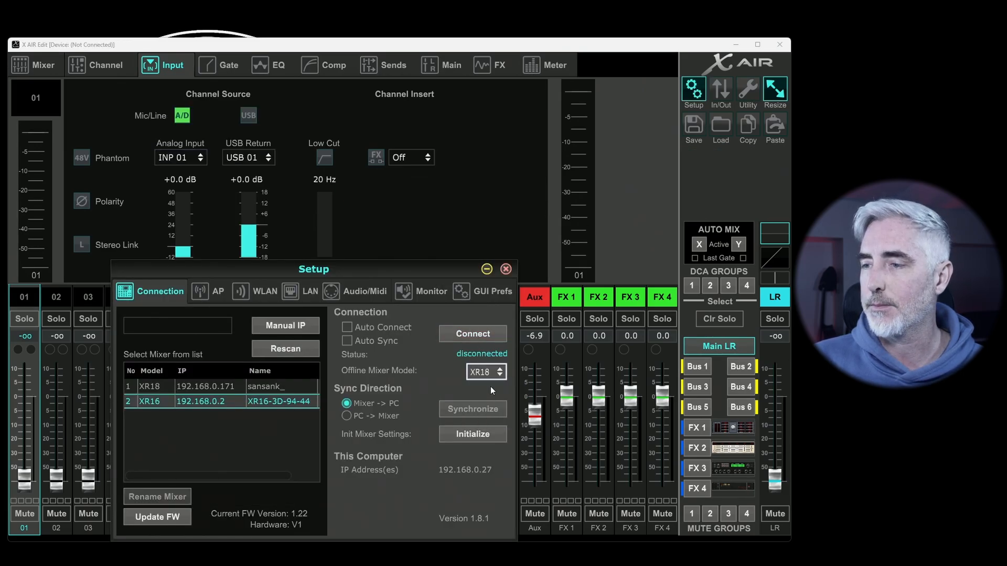
click(229, 387)
click(457, 331)
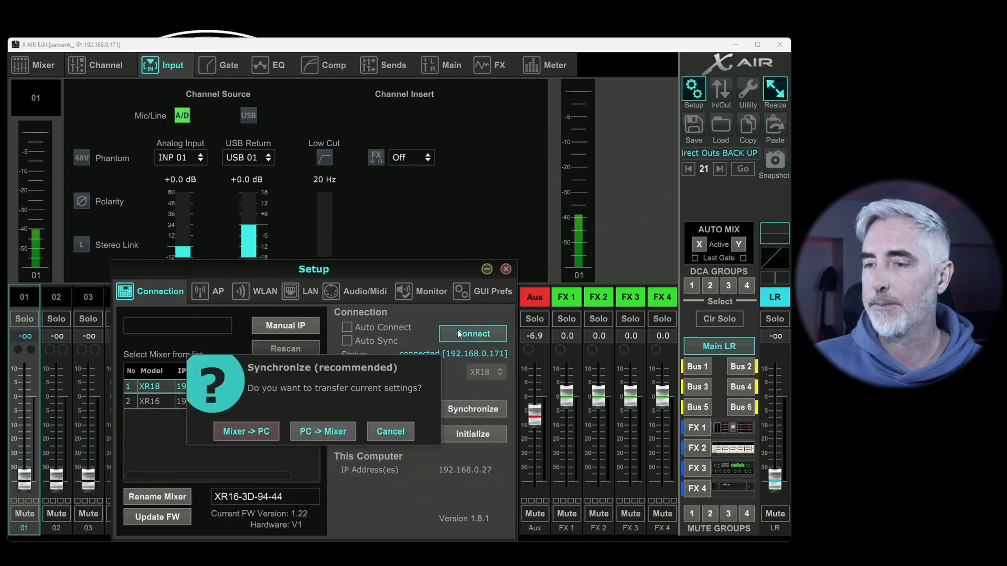
click(254, 429)
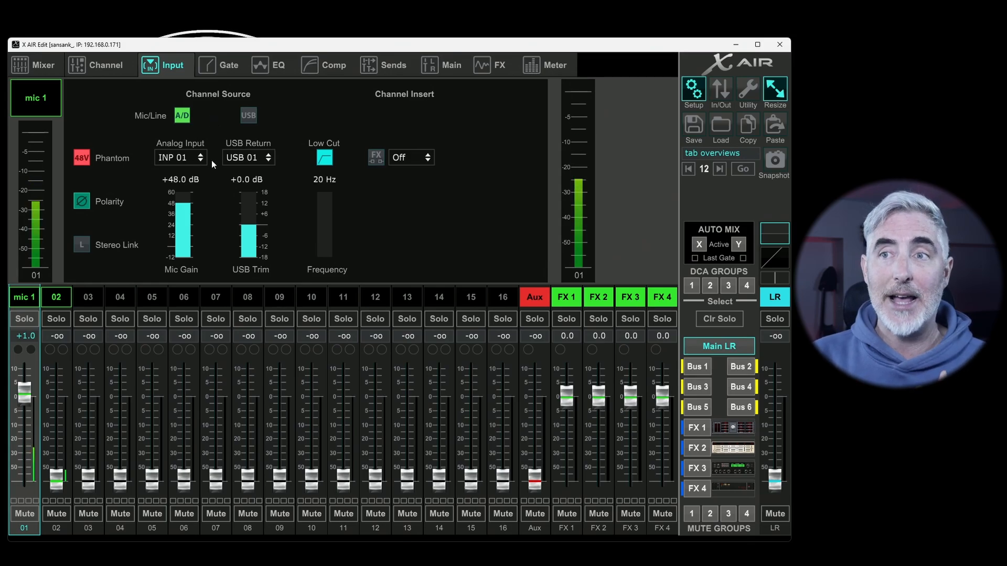
Step: Switch the mic 1 channel's source to USB and compare the available USB return and analog input choices
click(249, 116)
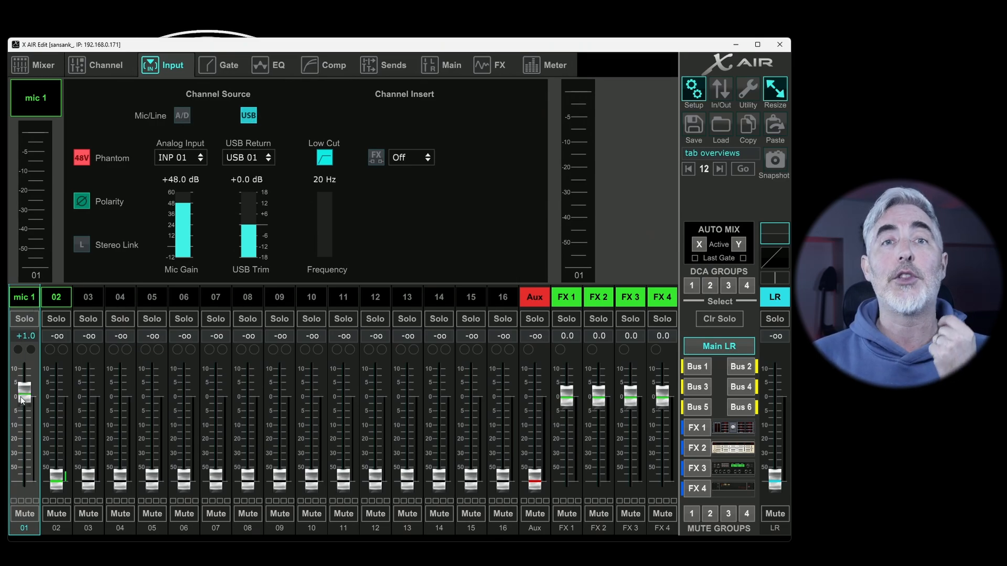
click(259, 156)
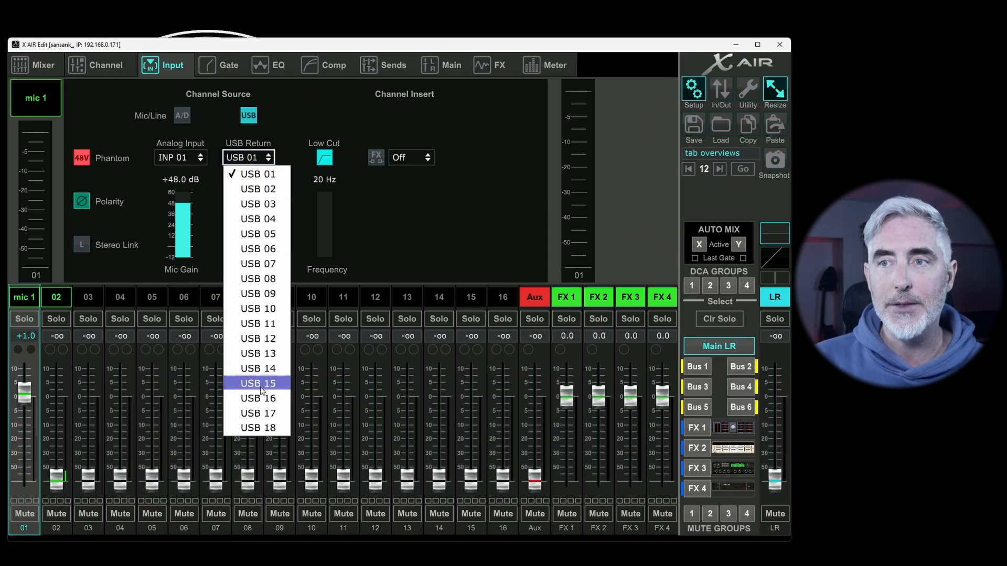
click(178, 156)
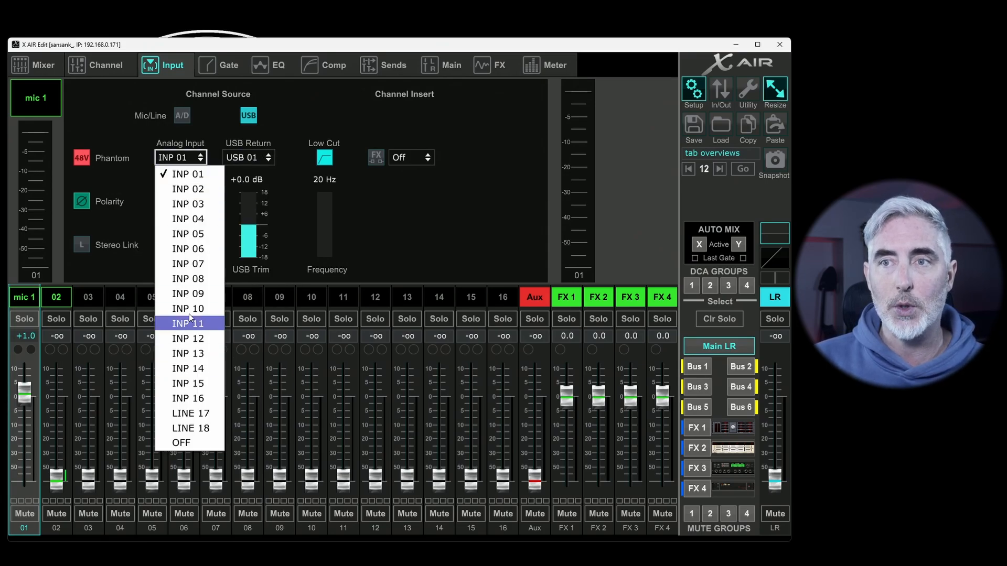
click(257, 159)
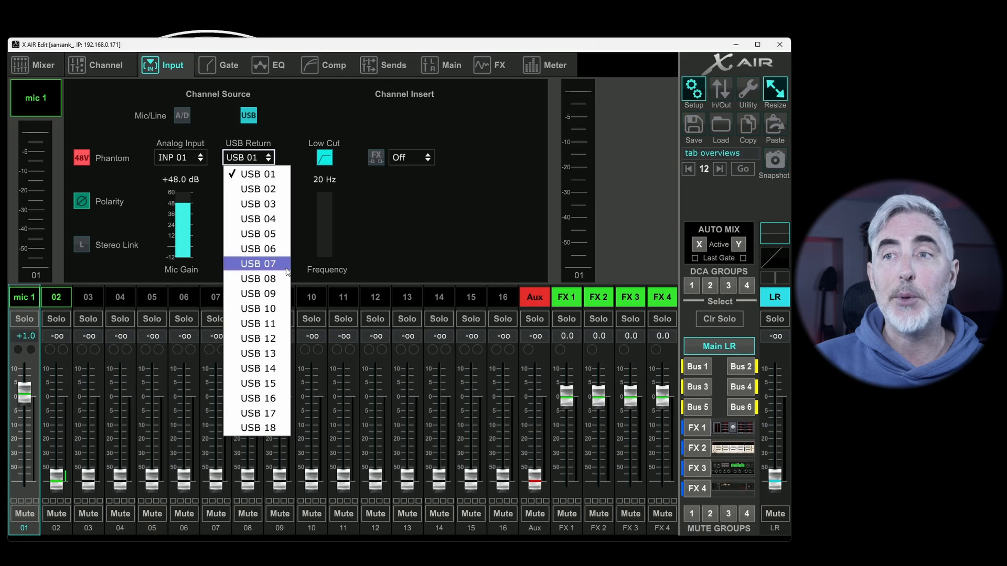
click(283, 138)
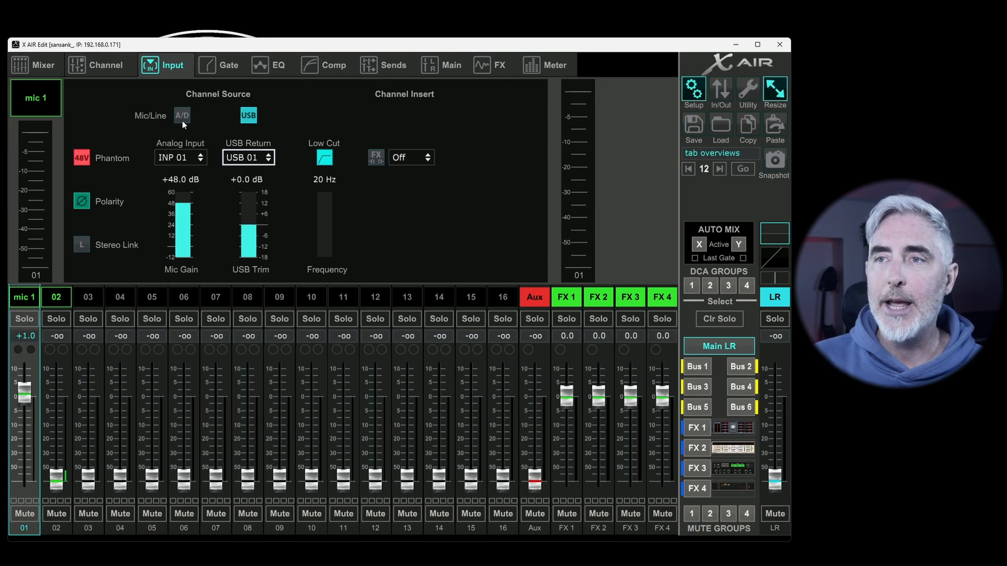
Step: Connect to the XR16 mixer without transferring any settings
click(694, 95)
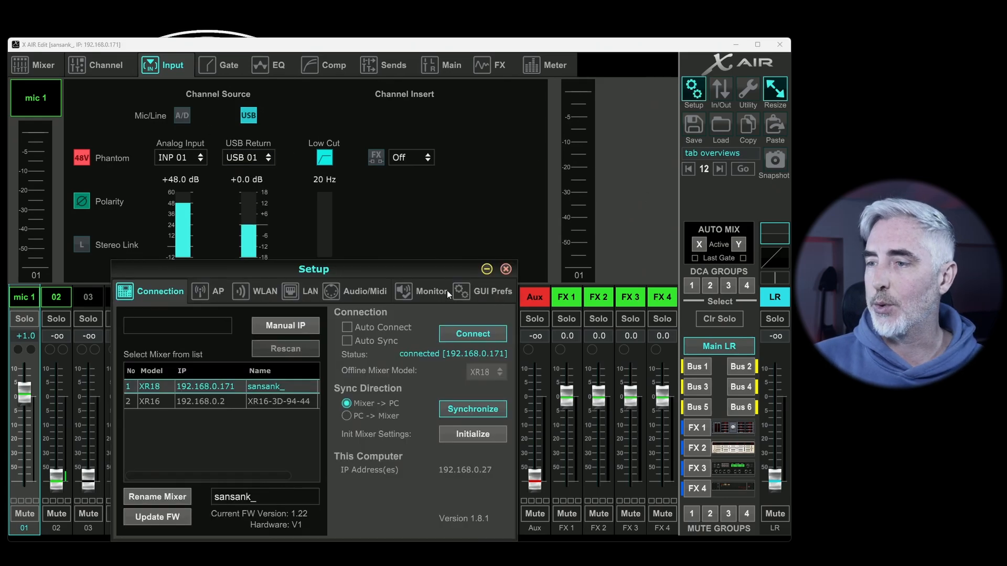
click(200, 403)
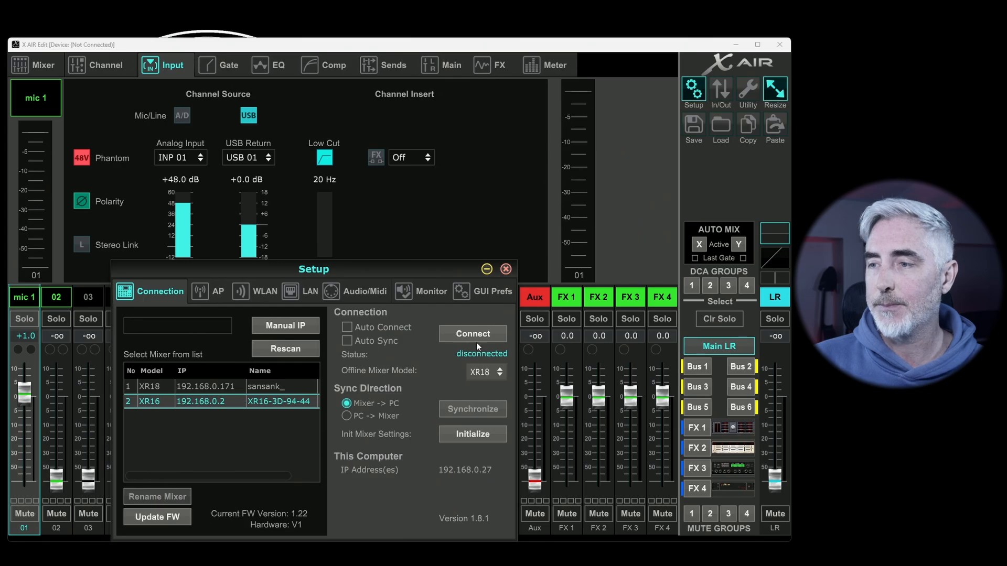
click(473, 336)
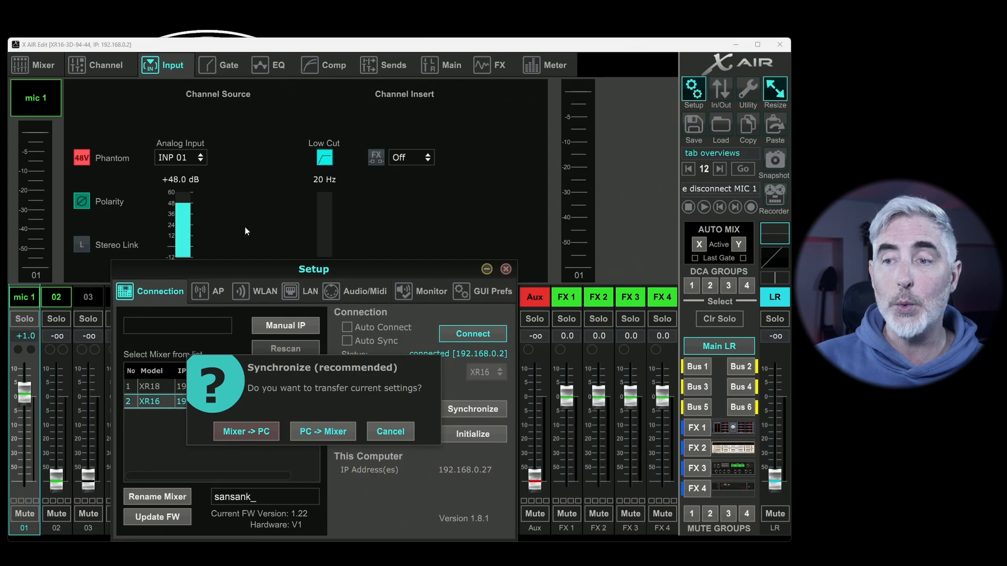
click(400, 432)
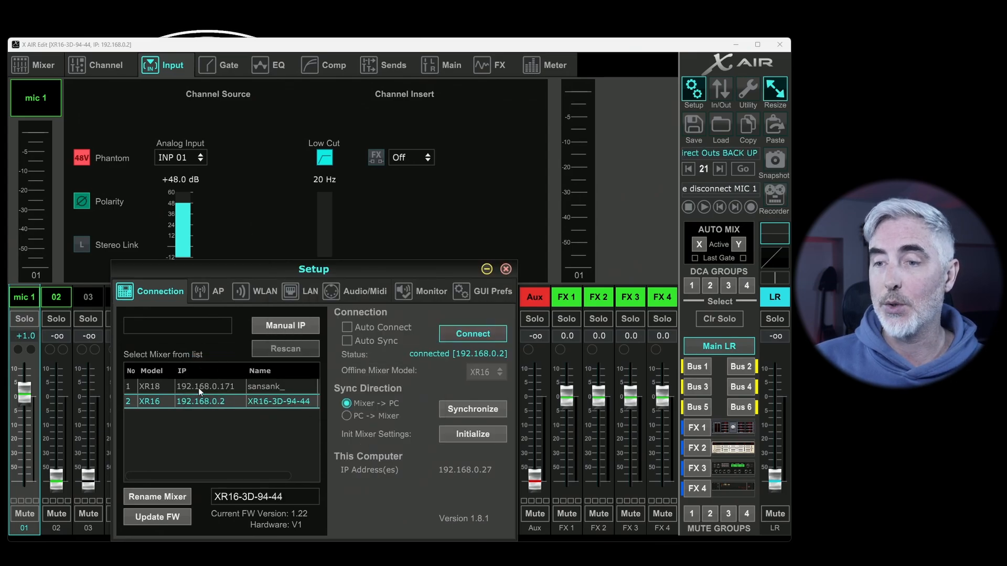
Step: Reconnect to the XR18 mixer and load its current settings into the PC
click(281, 386)
click(471, 333)
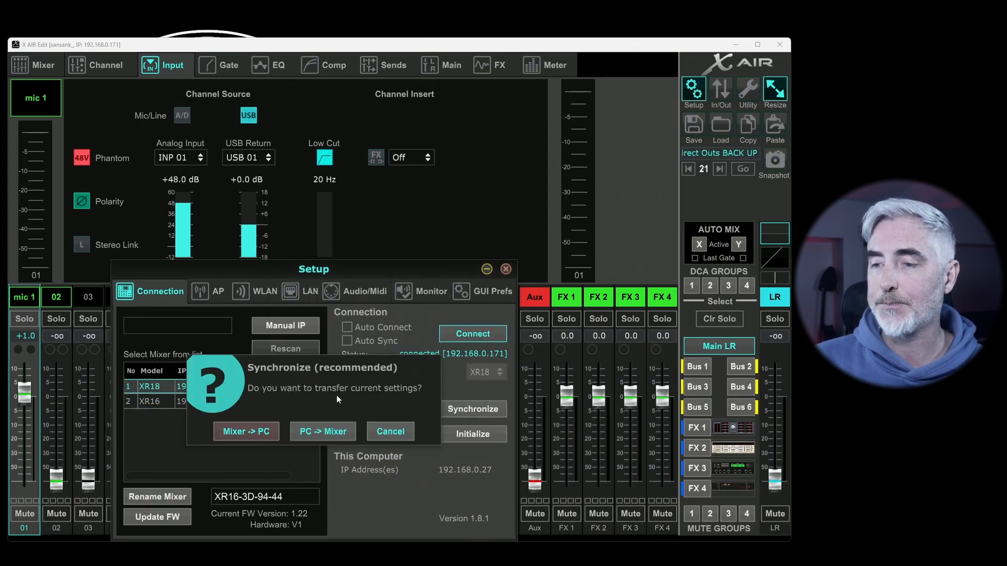
click(249, 431)
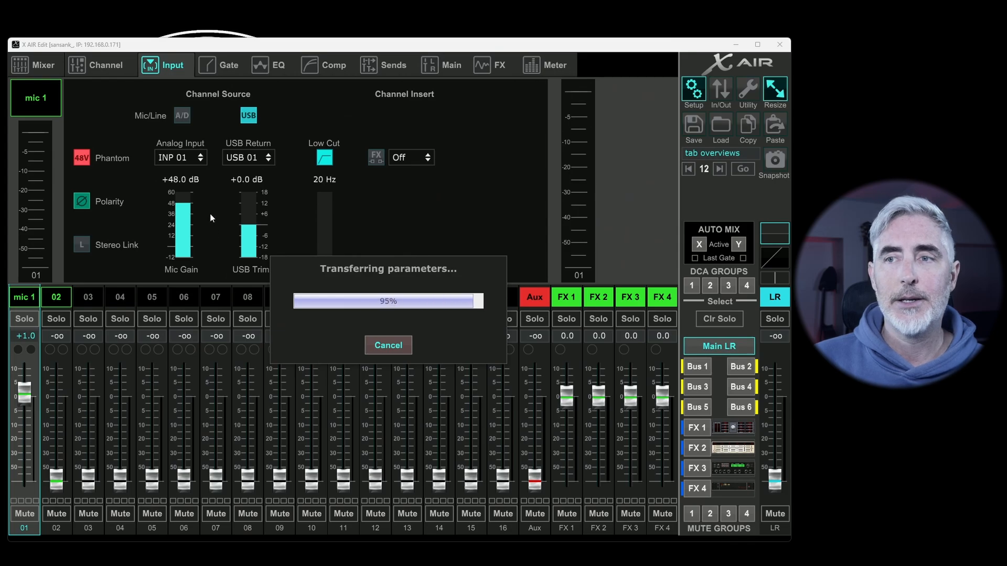
Step: Set mic 1's mic gain to +25.0 dB and USB trim to +3.5 dB, switching the source to A/D and back to USB in between
mouse_move(185, 200)
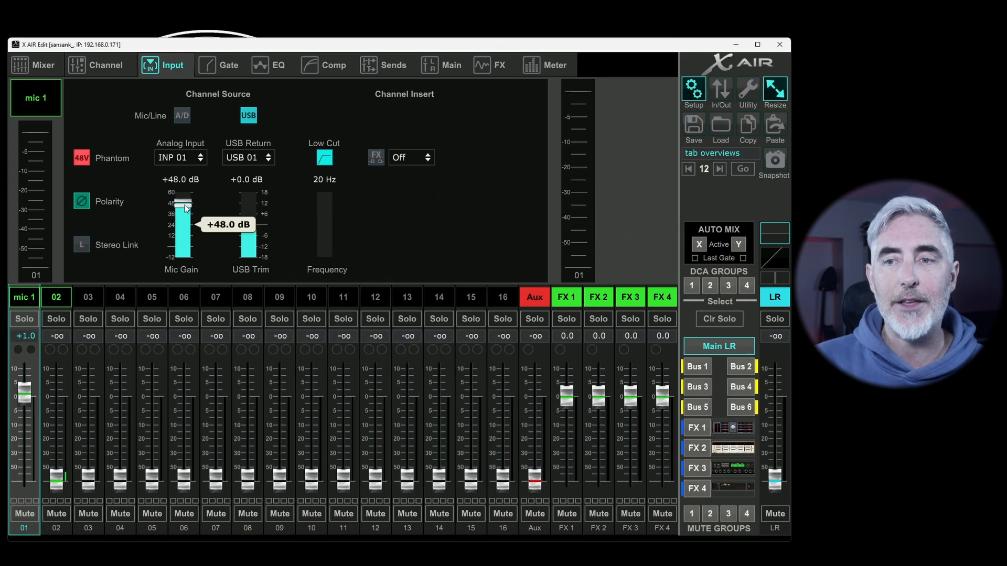
drag(185, 204, 202, 230)
click(182, 115)
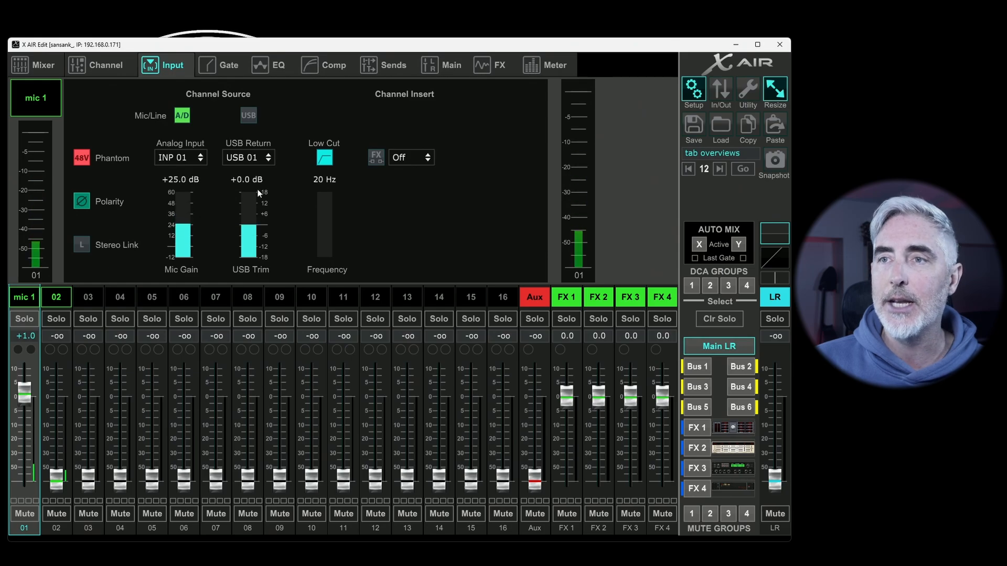
click(244, 116)
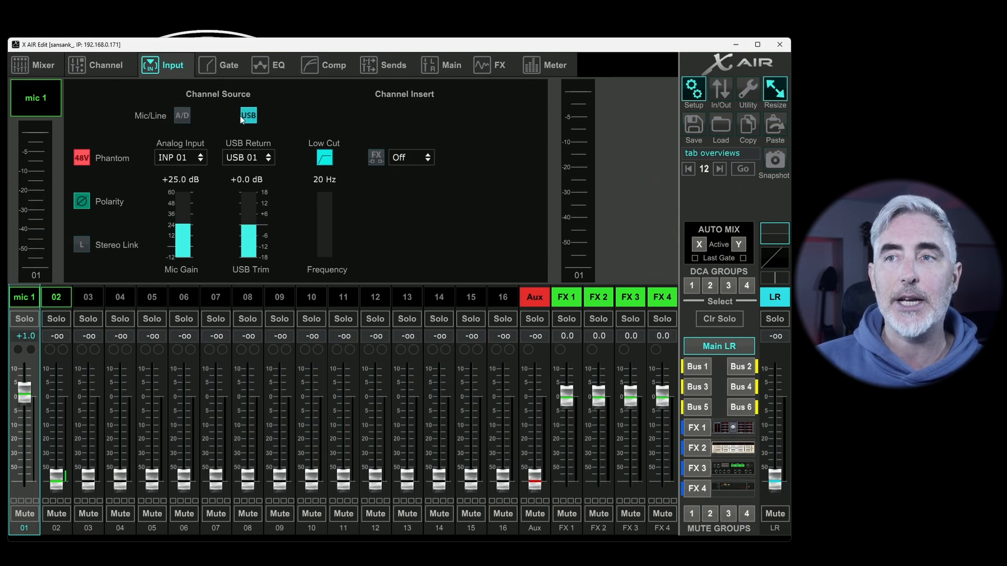
mouse_move(249, 225)
mouse_down()
mouse_move(257, 165)
mouse_move(254, 210)
mouse_up()
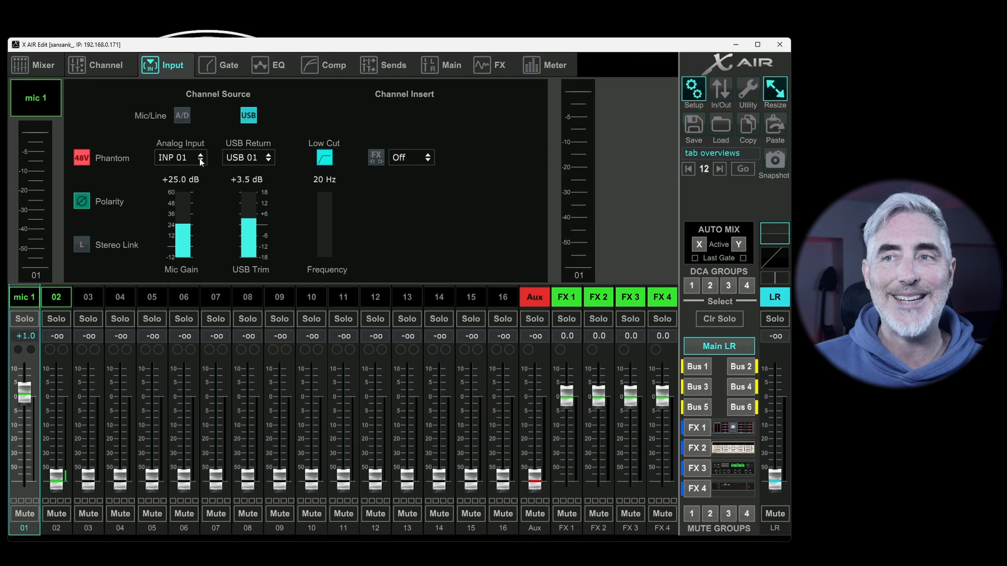
Step: Toggle mic 1's low cut to off and keep its frequency at the 20 Hz minimum
click(325, 160)
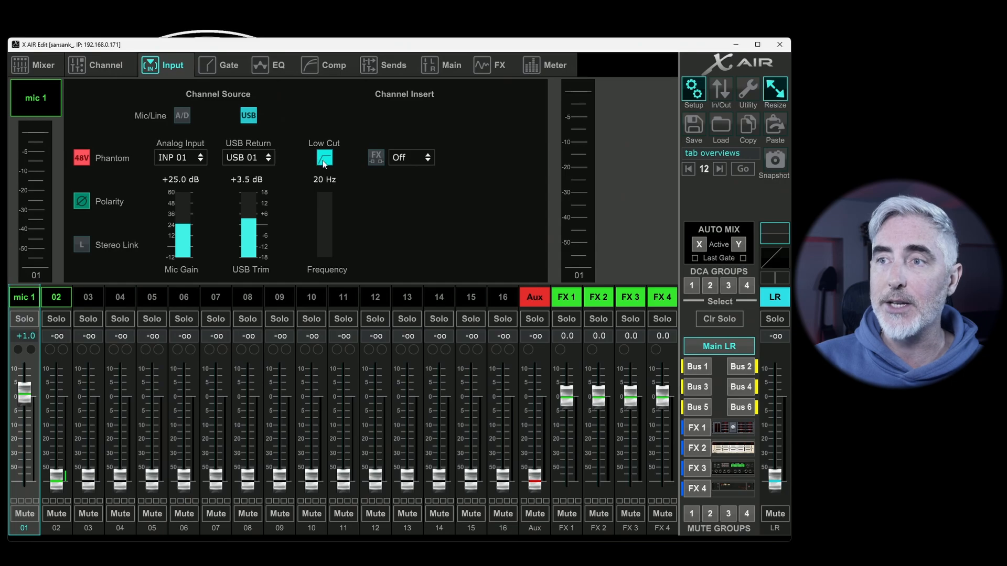
click(324, 158)
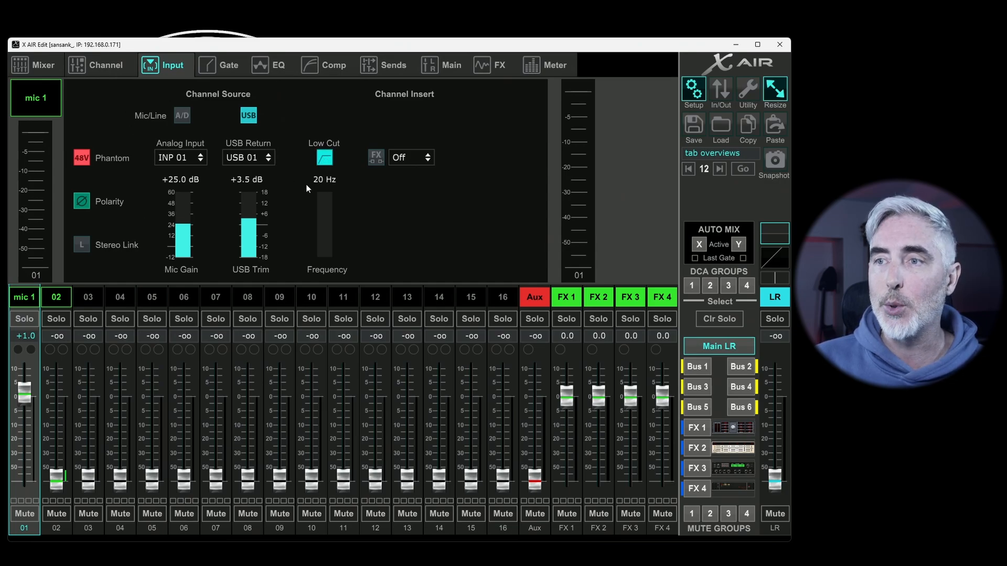
drag(328, 257, 329, 300)
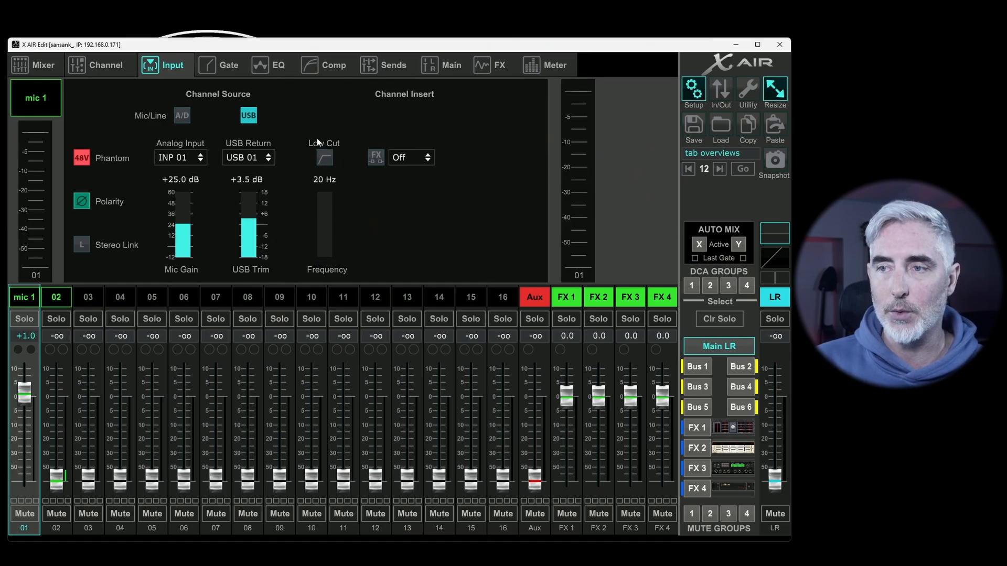
Step: Switch on mic 1's low cut from the channel's EQ settings and check it in the input settings
click(275, 67)
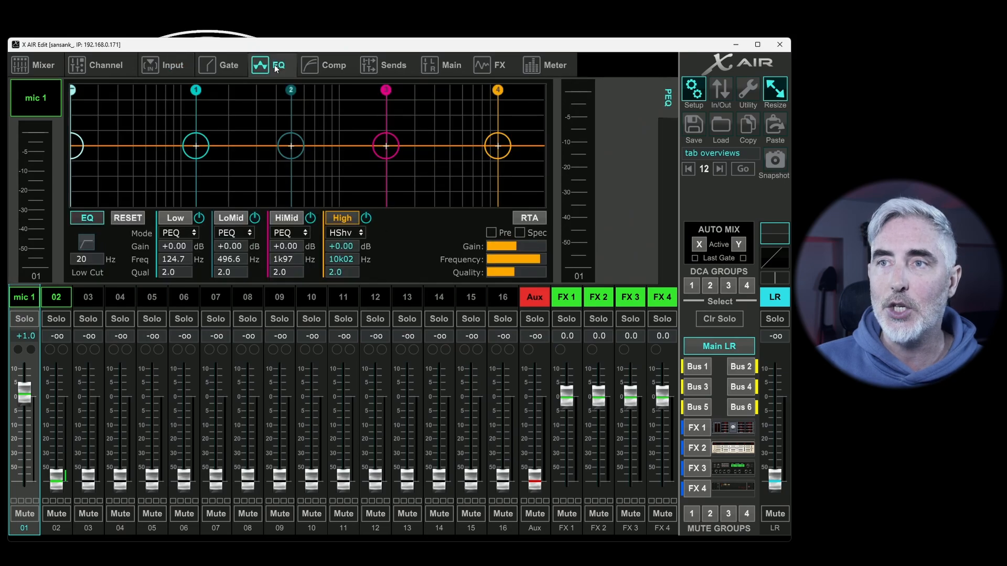
click(87, 243)
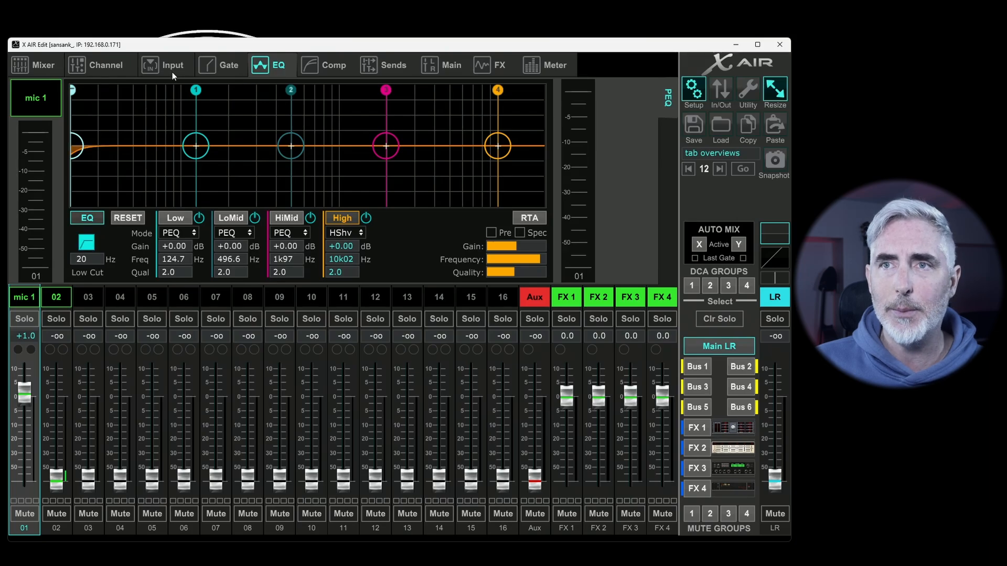
click(170, 67)
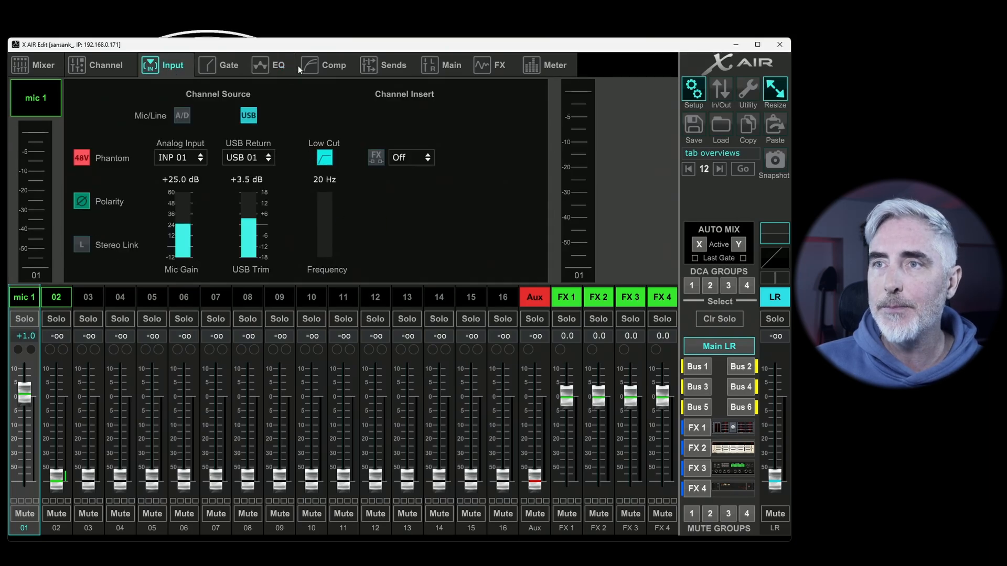
Step: Raise mic 1's low cut to 271 Hz on the EQ graph, and lower it to 98 Hz in the input settings
click(276, 65)
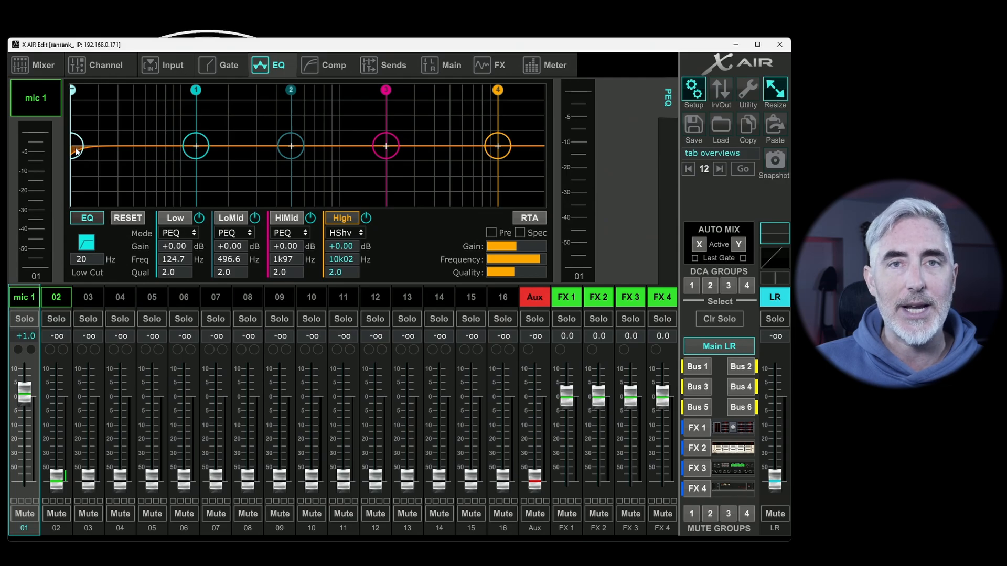
drag(76, 151, 255, 156)
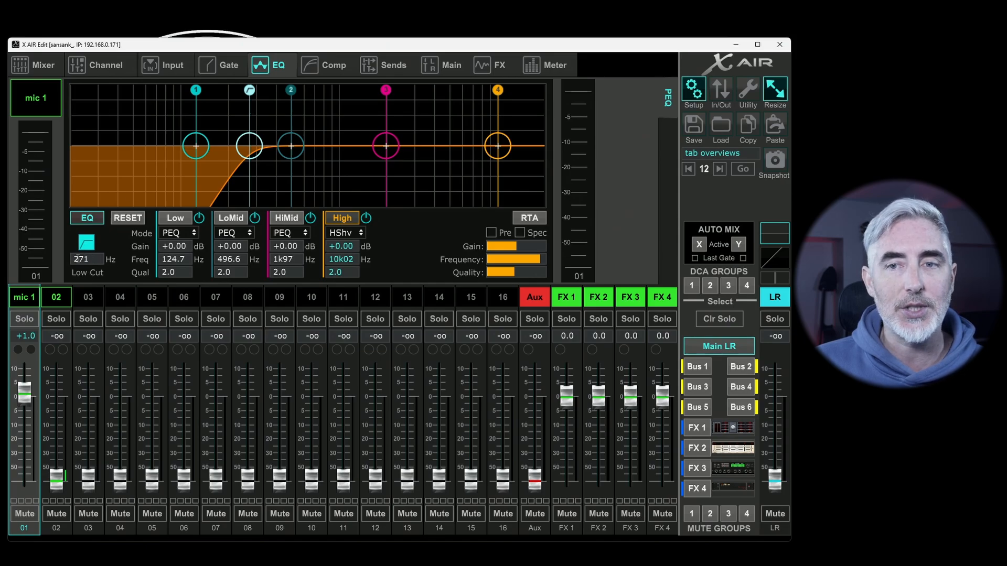
click(167, 66)
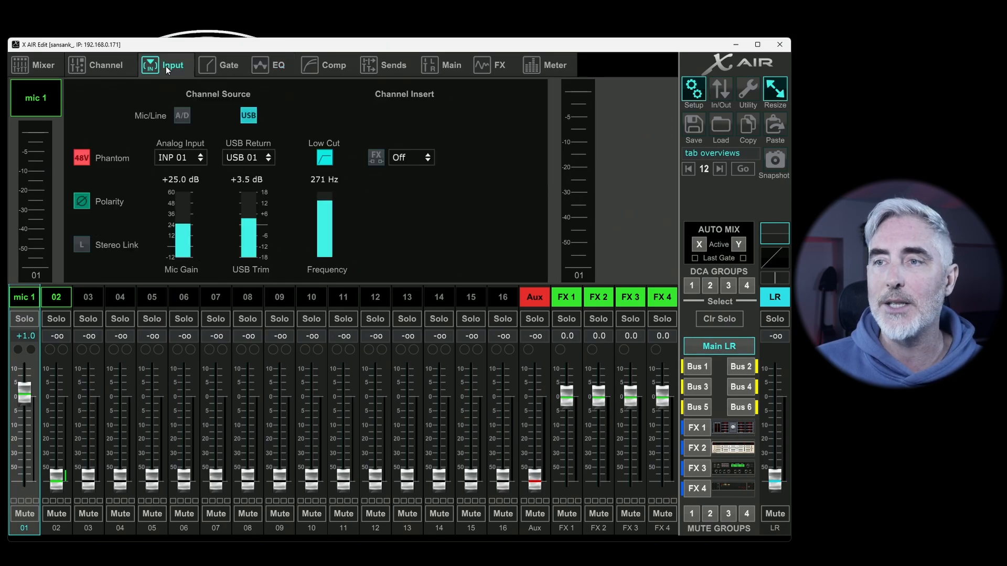
mouse_move(326, 201)
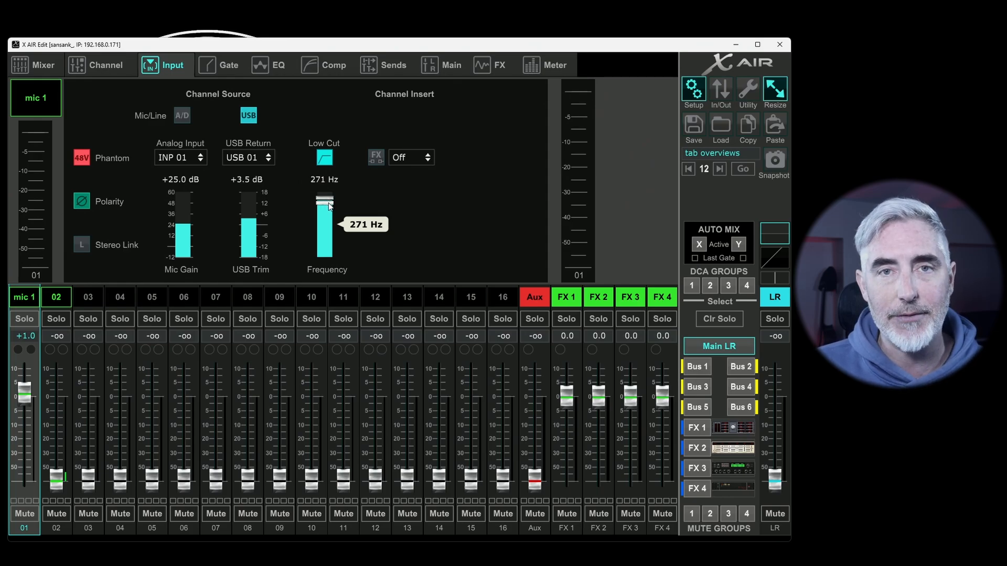
drag(329, 207, 330, 227)
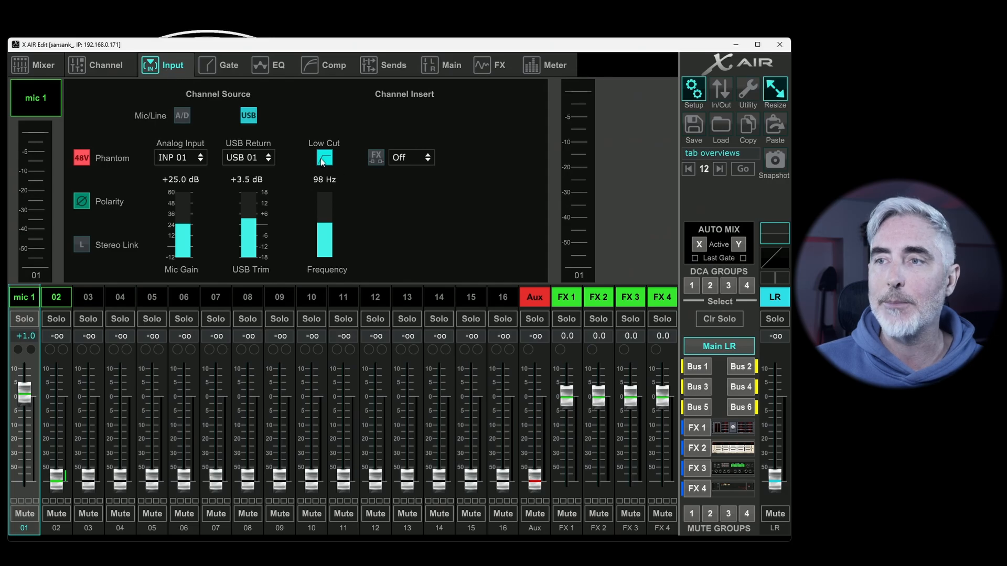
Step: Set mic 1's low cut frequency to 158 Hz, and check its curve in the EQ before returning to the input settings
drag(326, 230, 328, 199)
click(275, 66)
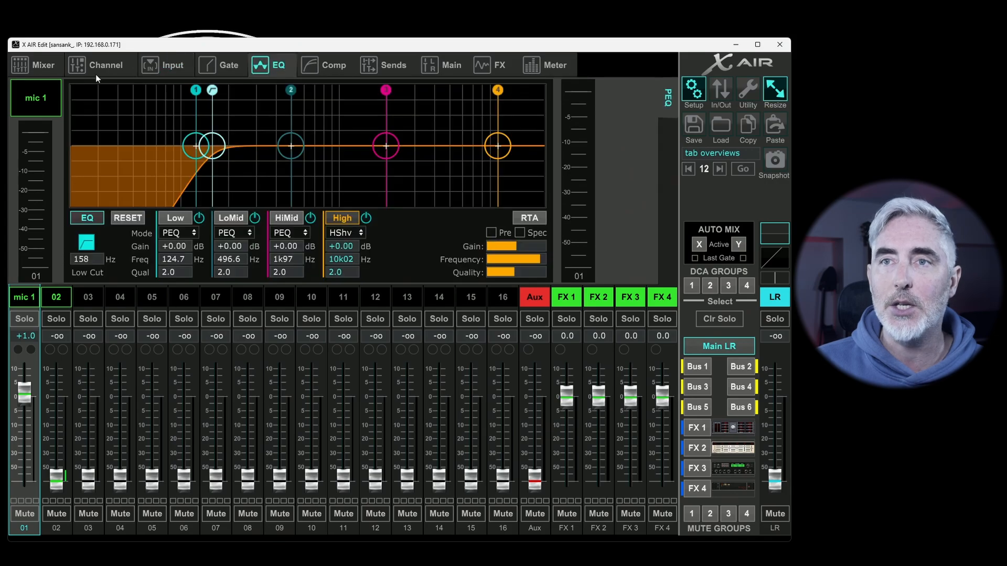
click(169, 65)
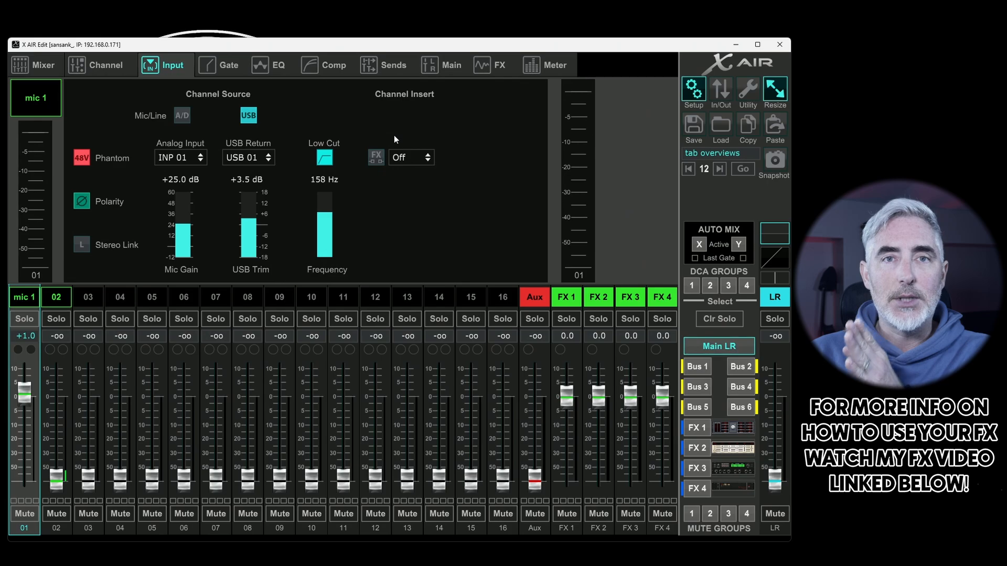
Step: Switch on mic 1's channel insert, assign it to FX1 A, and accept switching the effect to insert mode
click(380, 160)
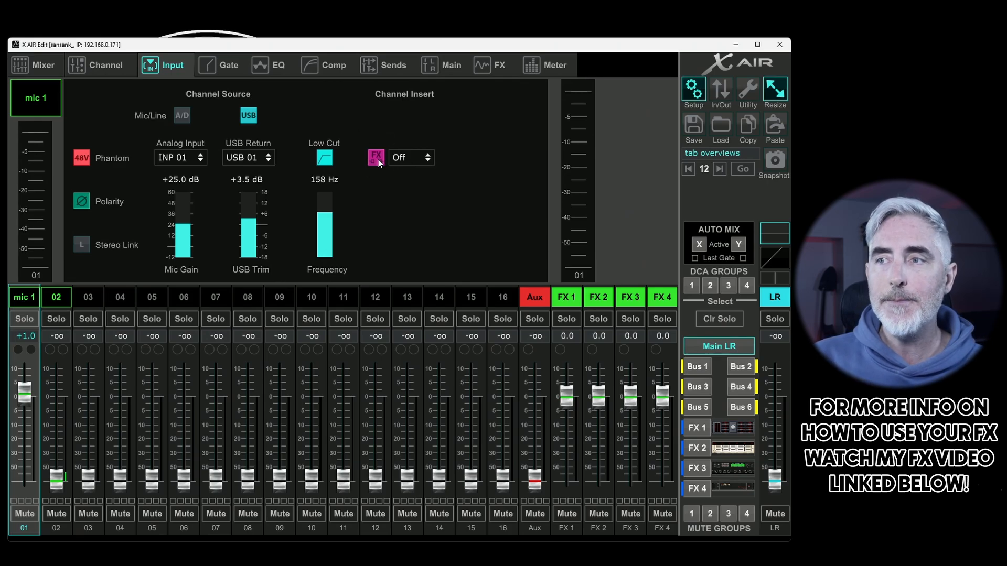
click(403, 156)
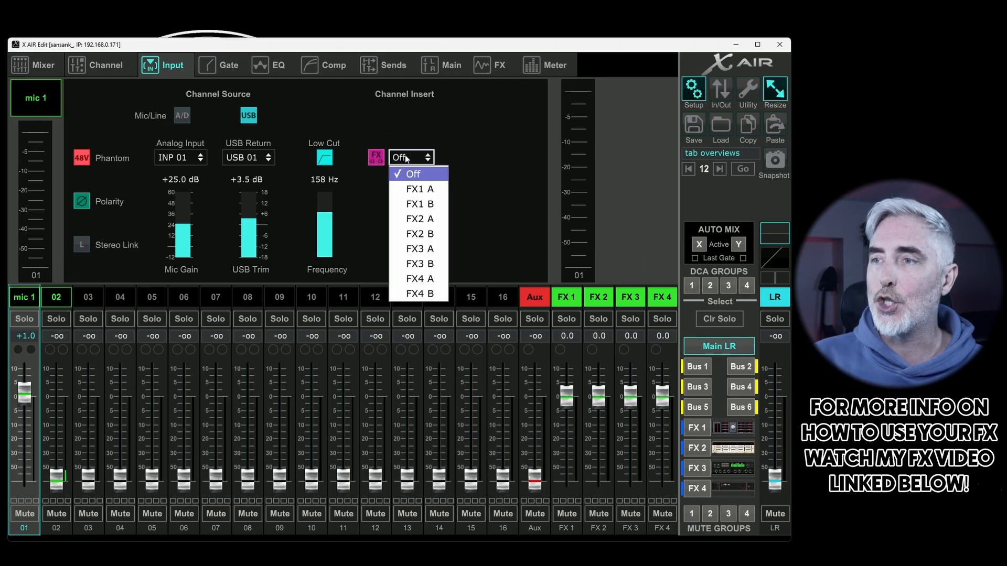
click(418, 189)
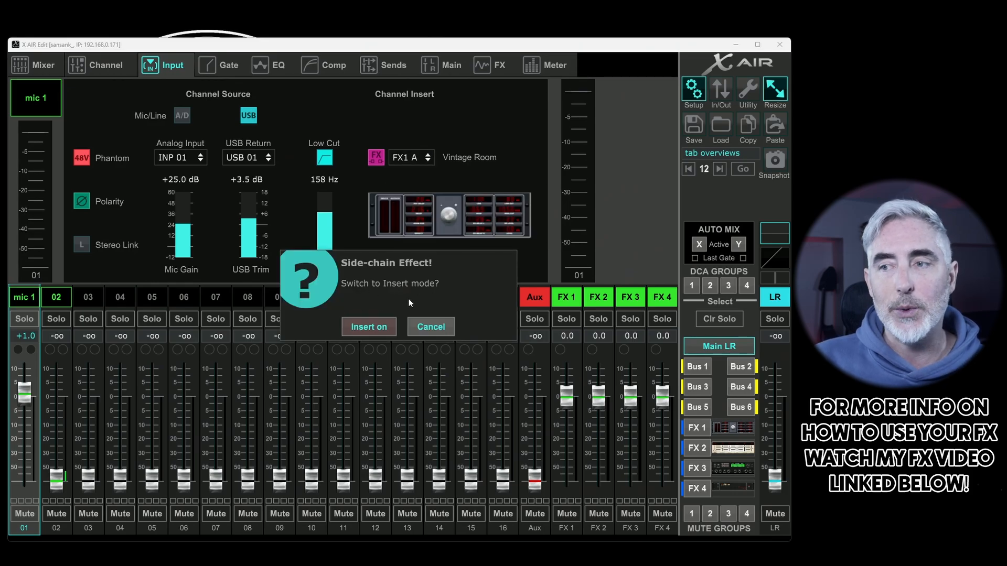
click(379, 331)
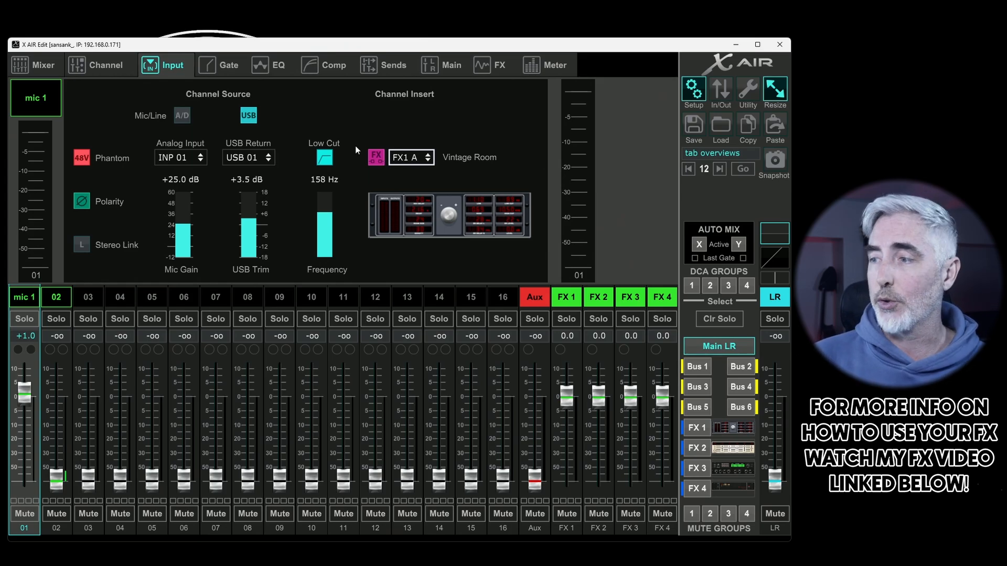
Step: Raise mic 1's send to FX 1 to -0.3 dB and set the FX 1 return to -0.5 dB in the Main LR mix
click(695, 427)
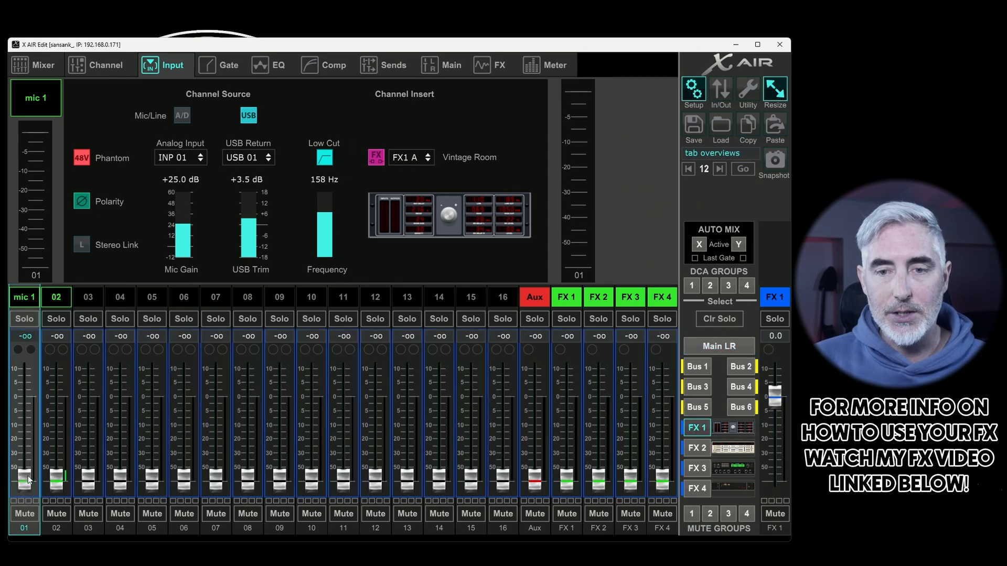
drag(24, 478, 27, 397)
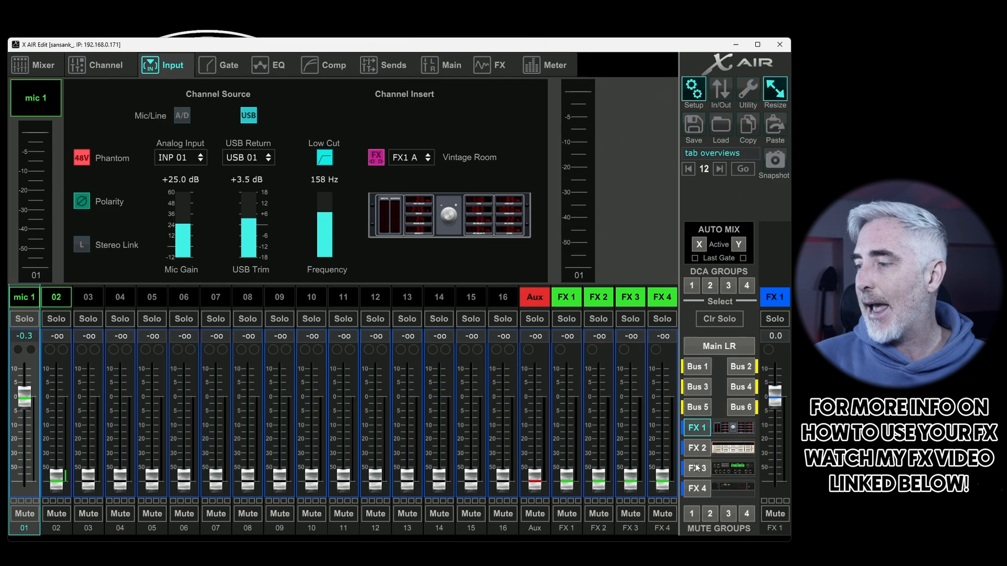
click(708, 348)
mouse_move(567, 393)
mouse_down()
mouse_move(564, 441)
mouse_move(567, 398)
mouse_up()
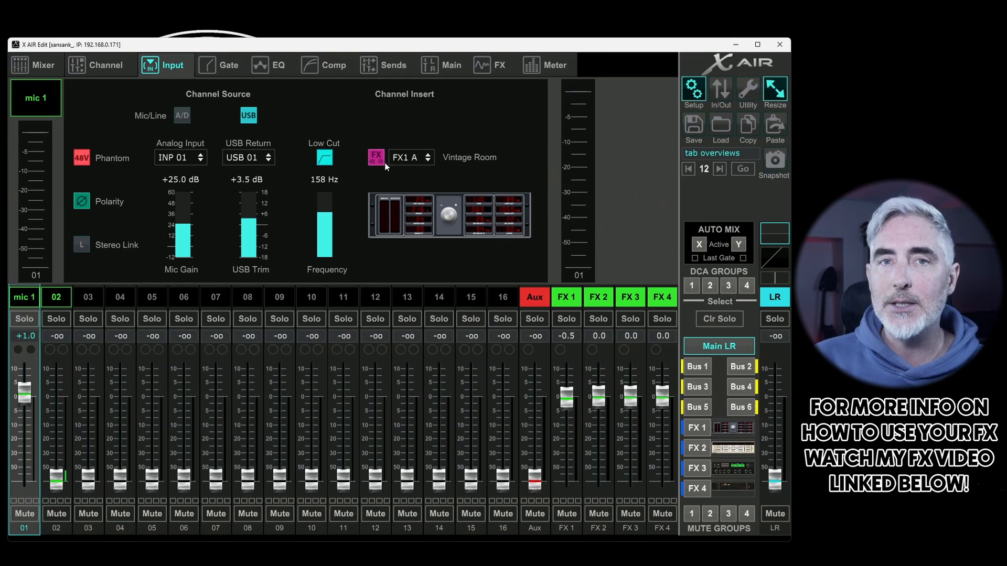
Step: Toggle FX 1's insert mode off and back on in the effects rack, checking mic 1's channel insert in between
click(494, 65)
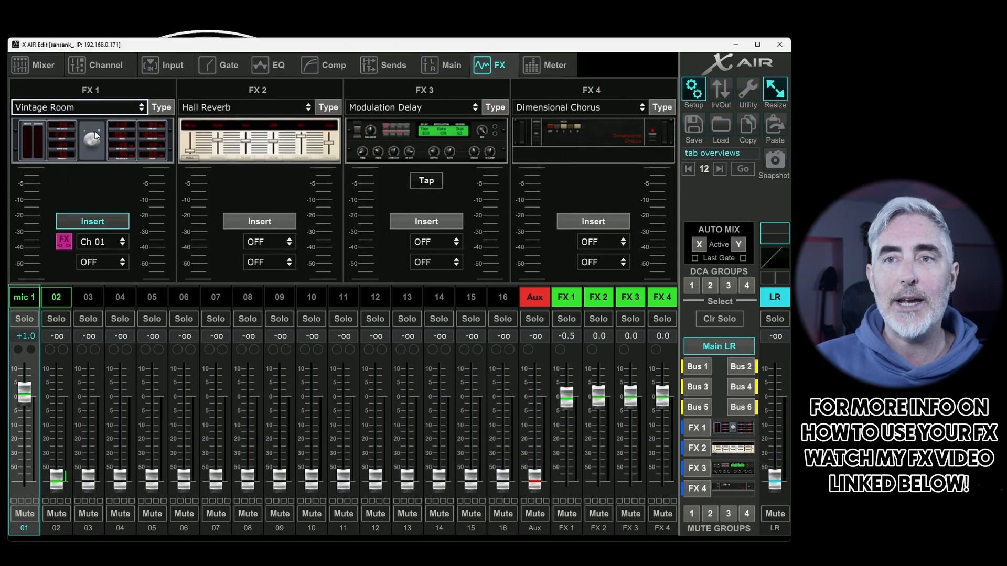
click(100, 218)
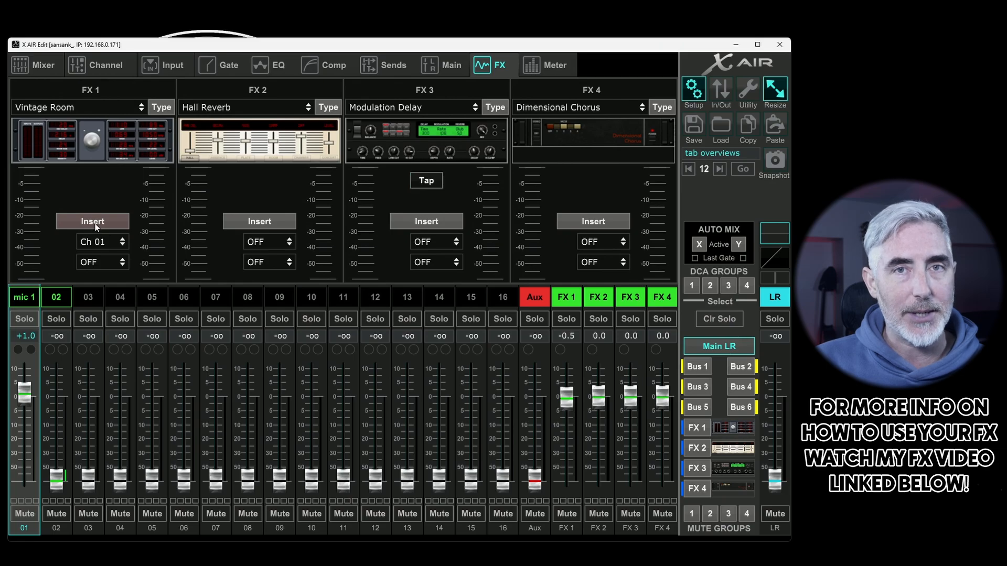
click(96, 222)
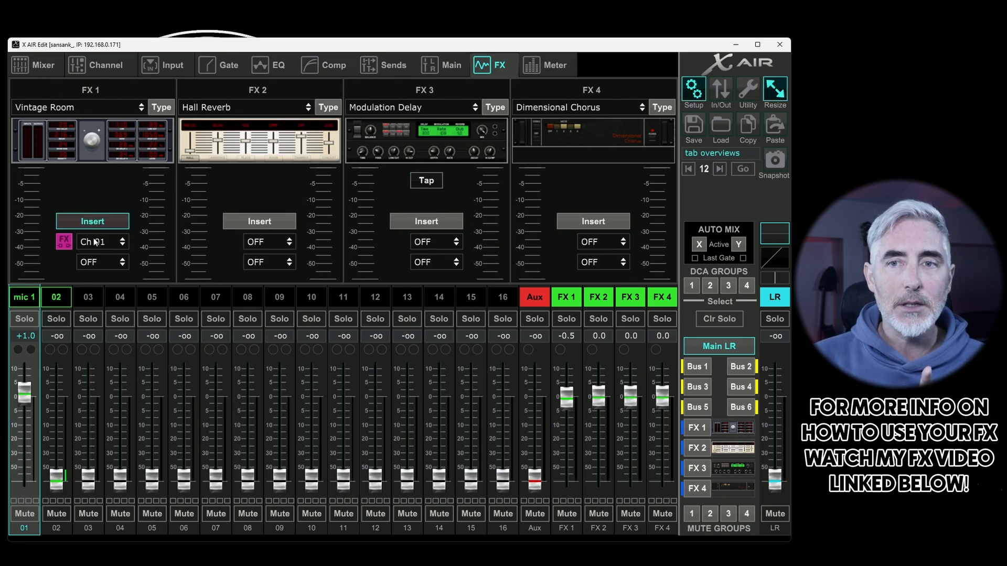
click(105, 217)
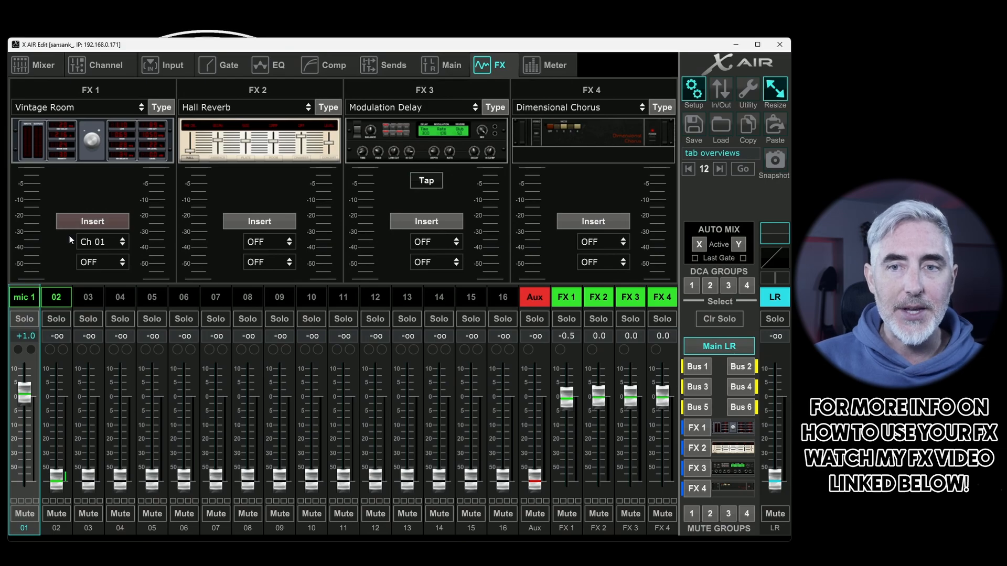
click(173, 68)
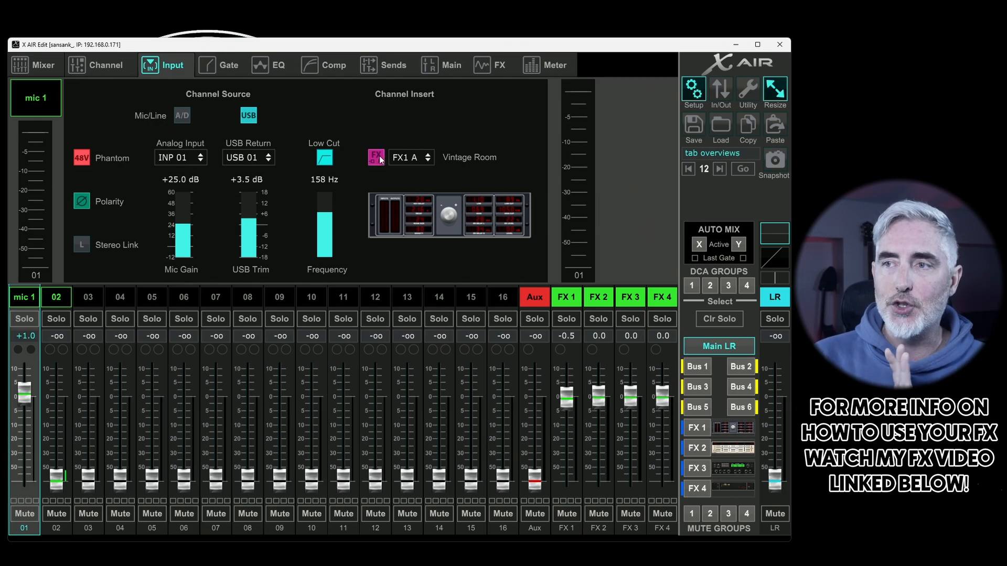
click(492, 67)
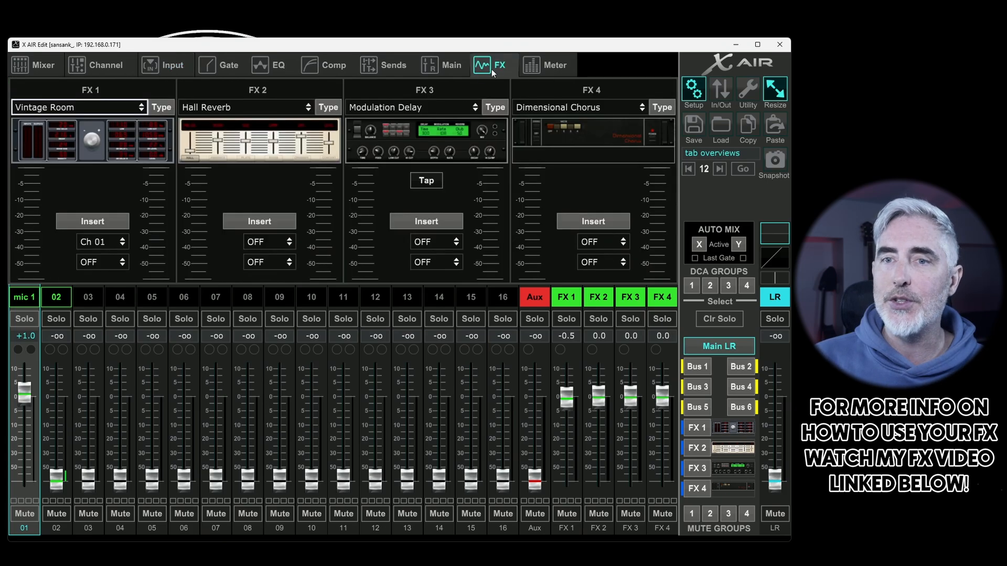
click(97, 219)
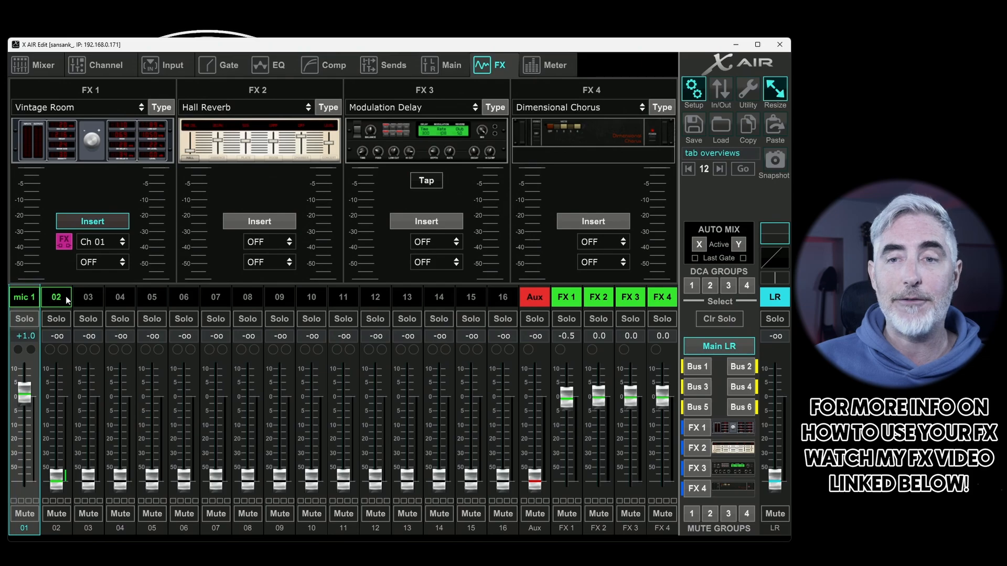
Step: Assign Ch 02 to FX 1's second insert slot and switch that insert on
click(102, 242)
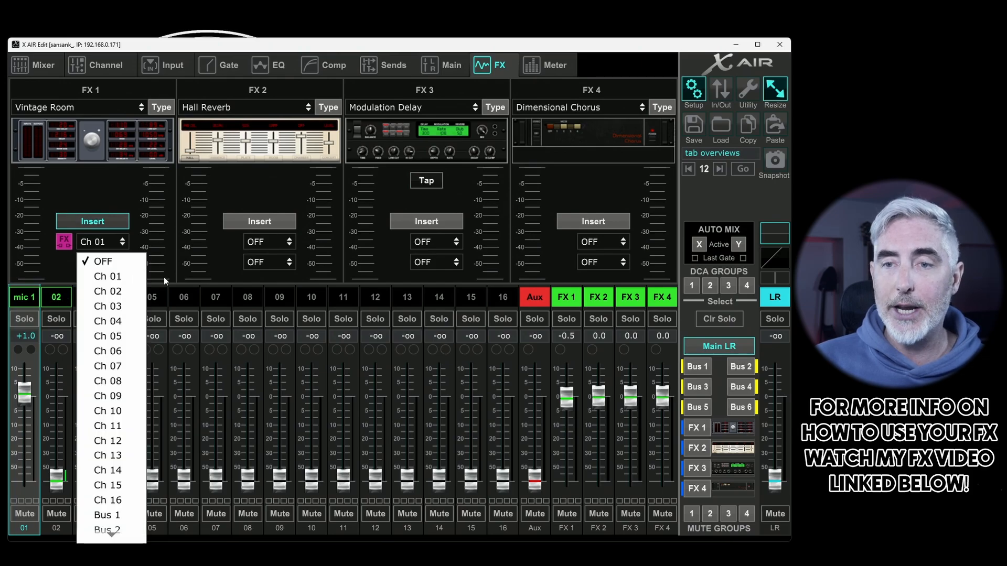
click(126, 292)
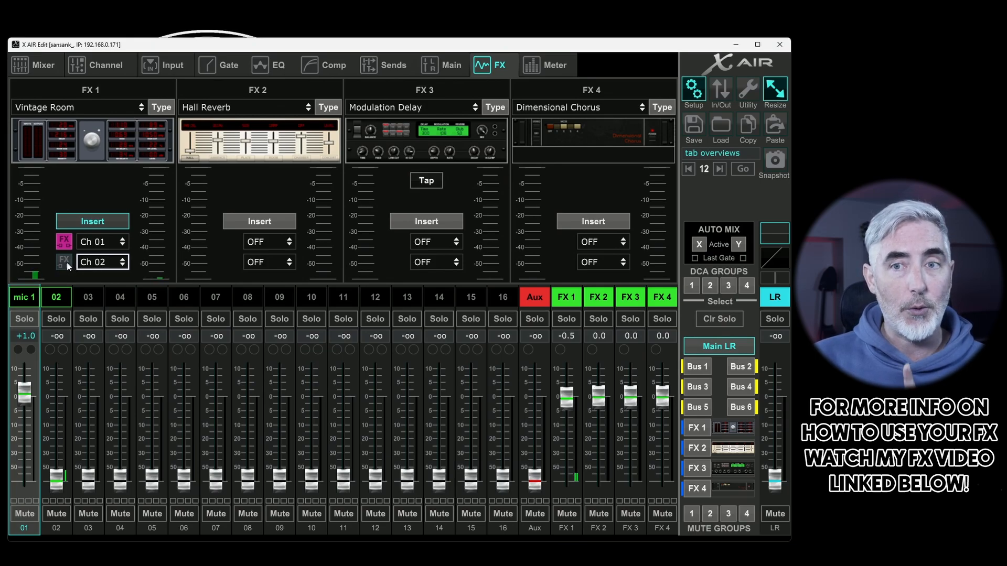
click(64, 261)
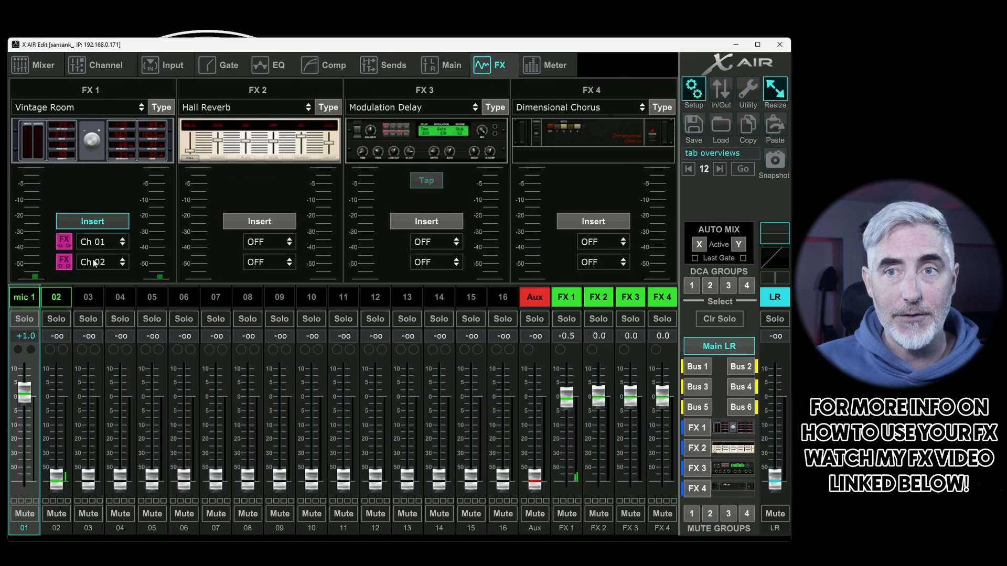
Step: Change the FX 1 effect to Stereo Xtec EQ1, close its editor, and return to mic 1's input settings
click(108, 139)
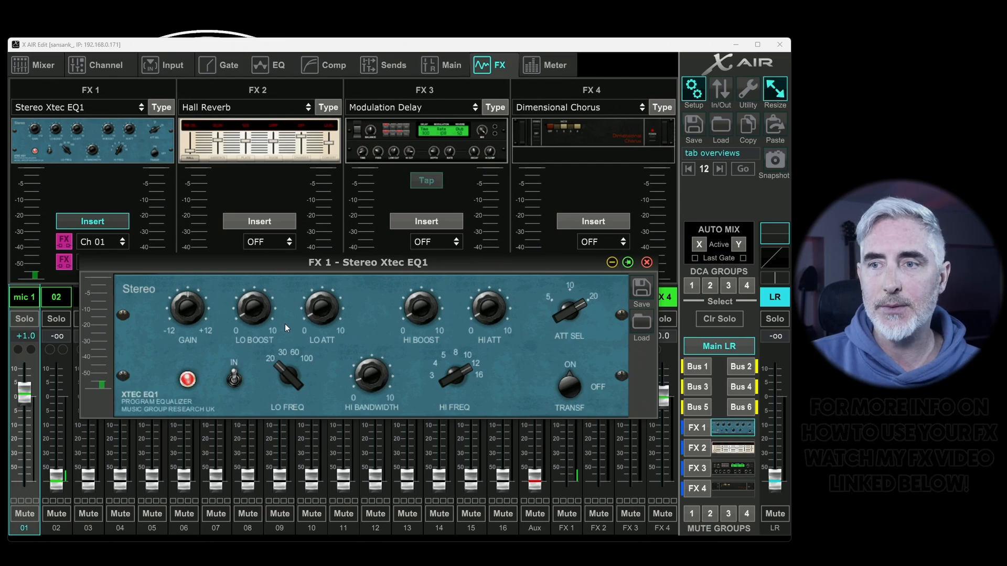
click(648, 263)
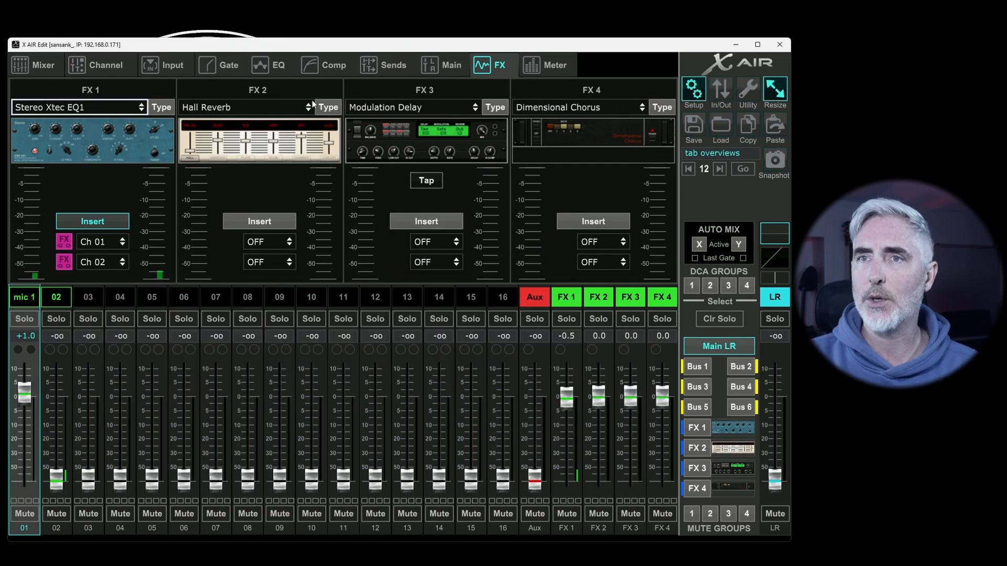
click(178, 65)
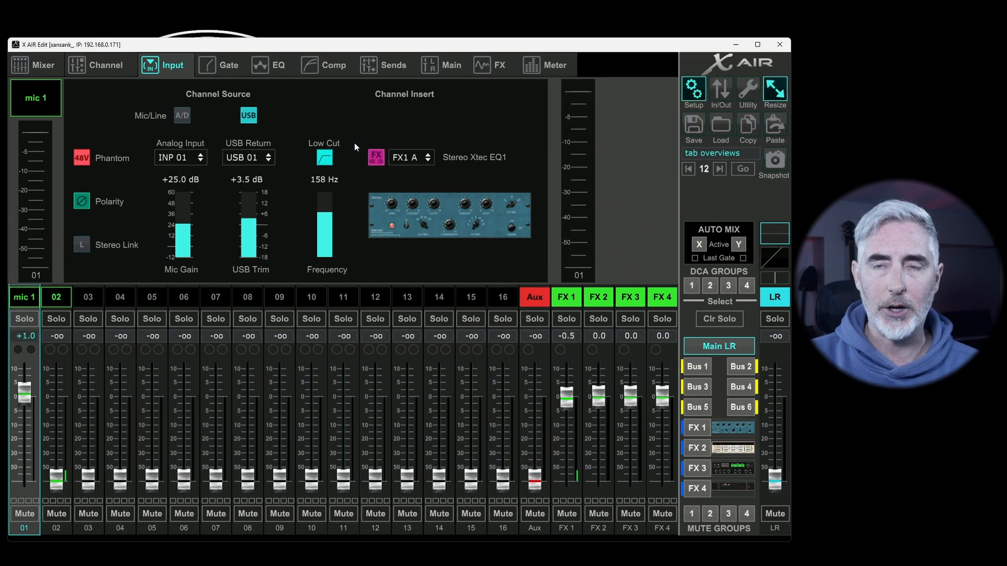
Step: Look through the input settings of channels 02, 03 and 04, and return to mic 1
click(62, 298)
click(96, 291)
click(116, 297)
click(25, 297)
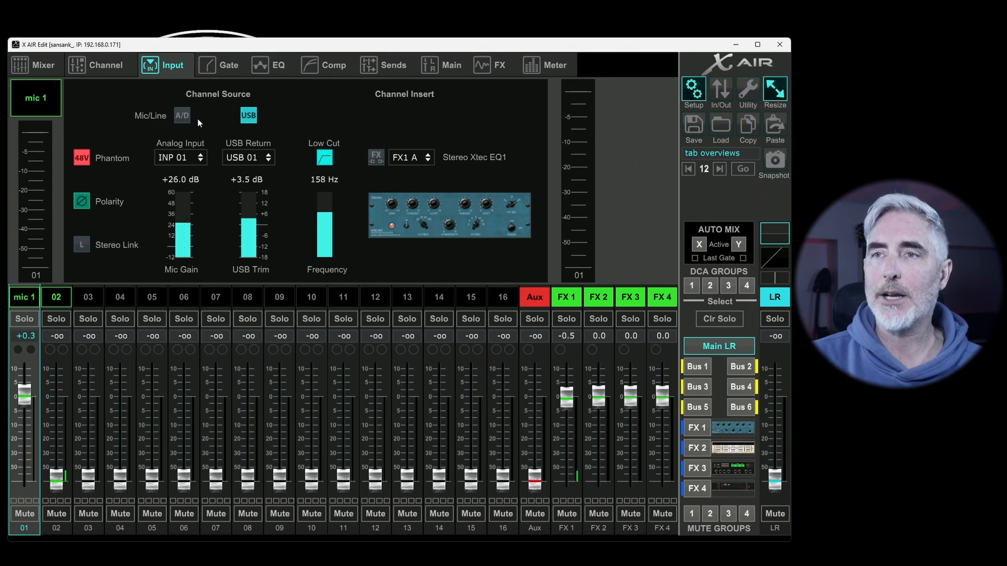
Step: Set mic 1 to the A/D source with +45.0 dB mic gain and its fader at -6.6 dB, fully lowering the fader first
click(183, 116)
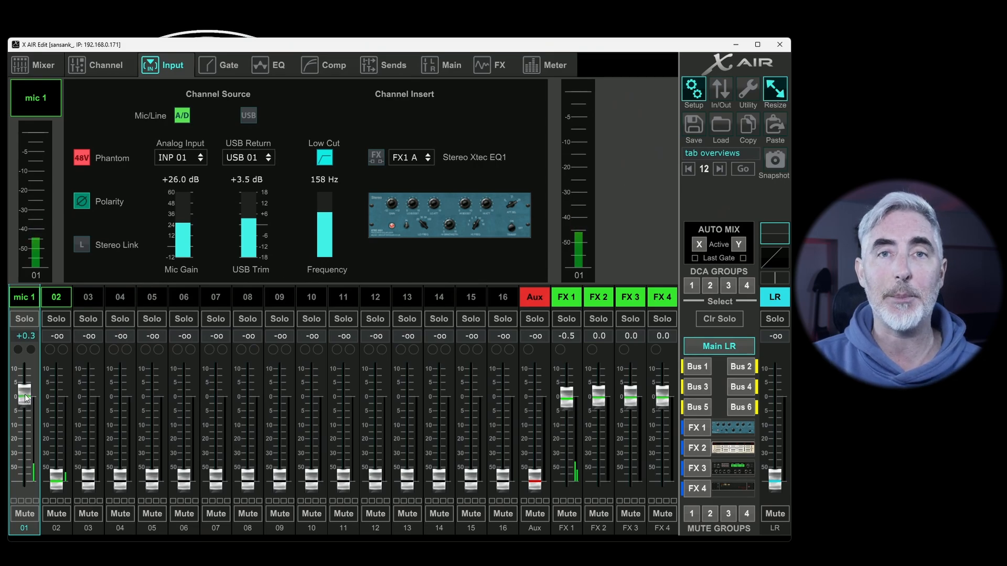
drag(25, 398, 21, 478)
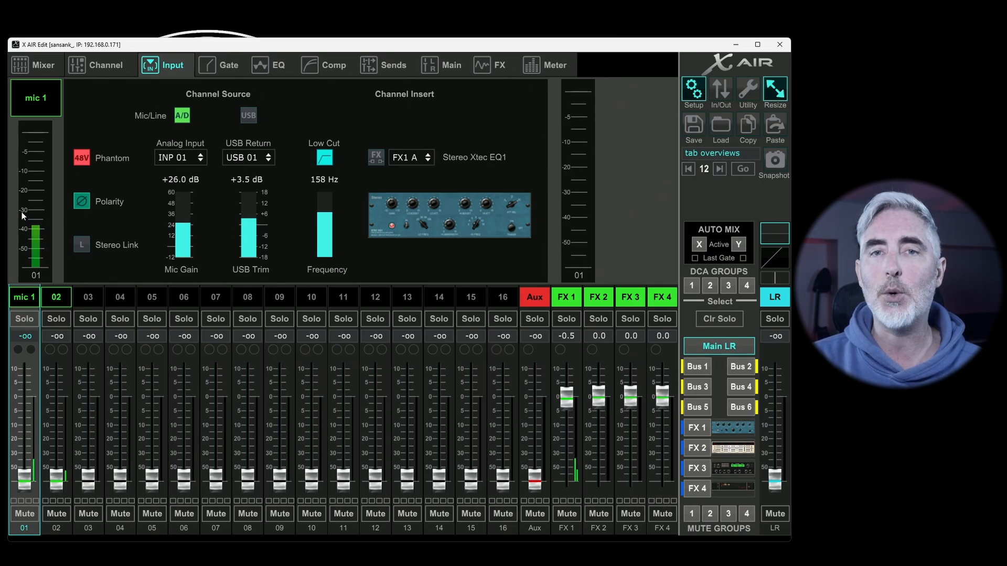
drag(177, 224, 196, 181)
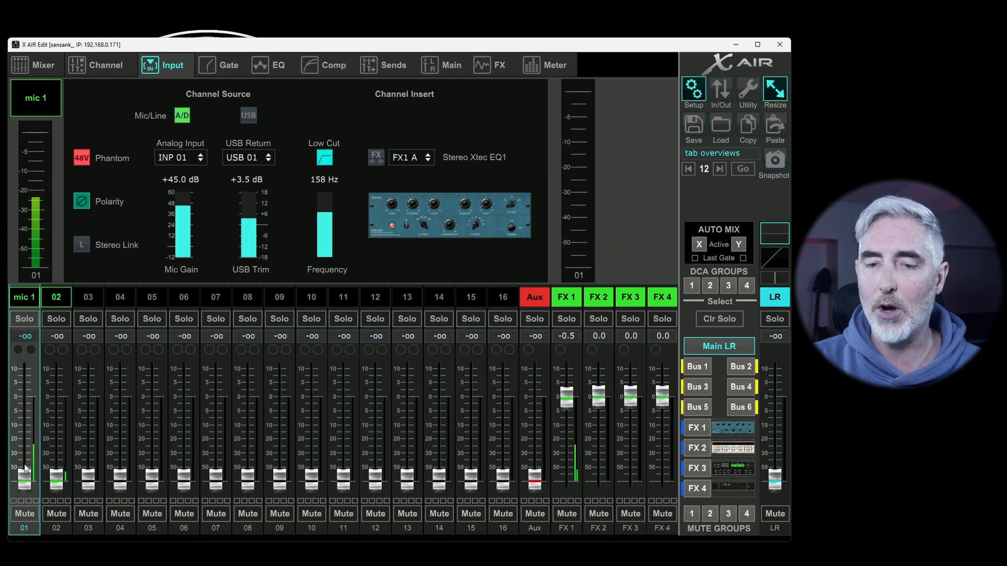
drag(25, 468, 46, 410)
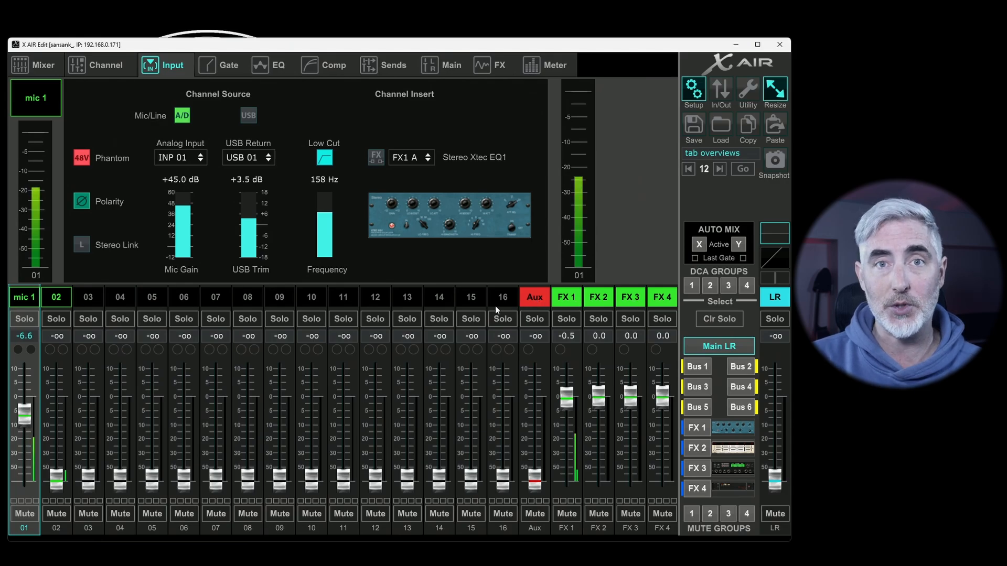
Step: Set the Aux channel's analog input gain to +8.0 dB
click(535, 299)
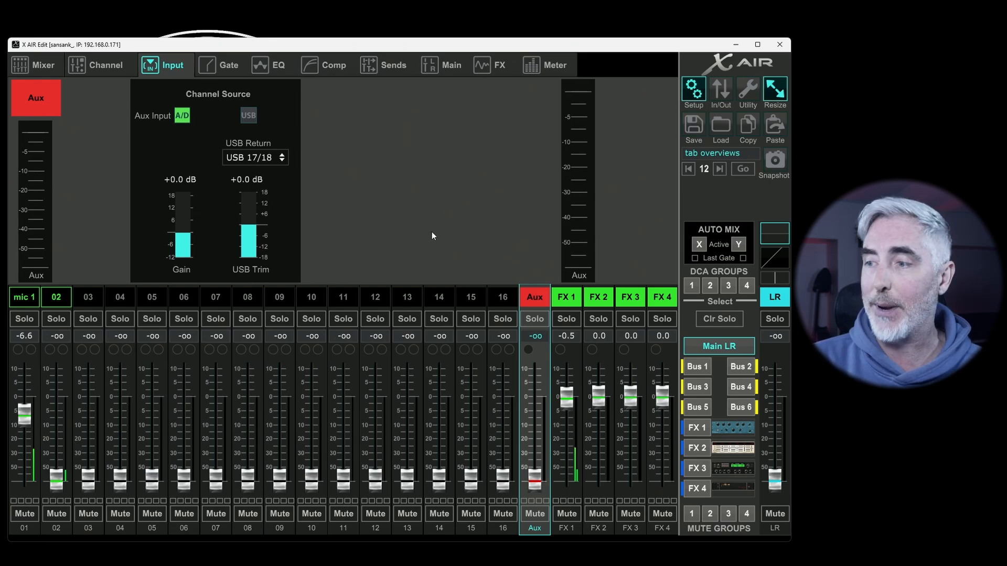
mouse_move(534, 478)
mouse_down()
mouse_move(550, 417)
mouse_move(534, 494)
mouse_up()
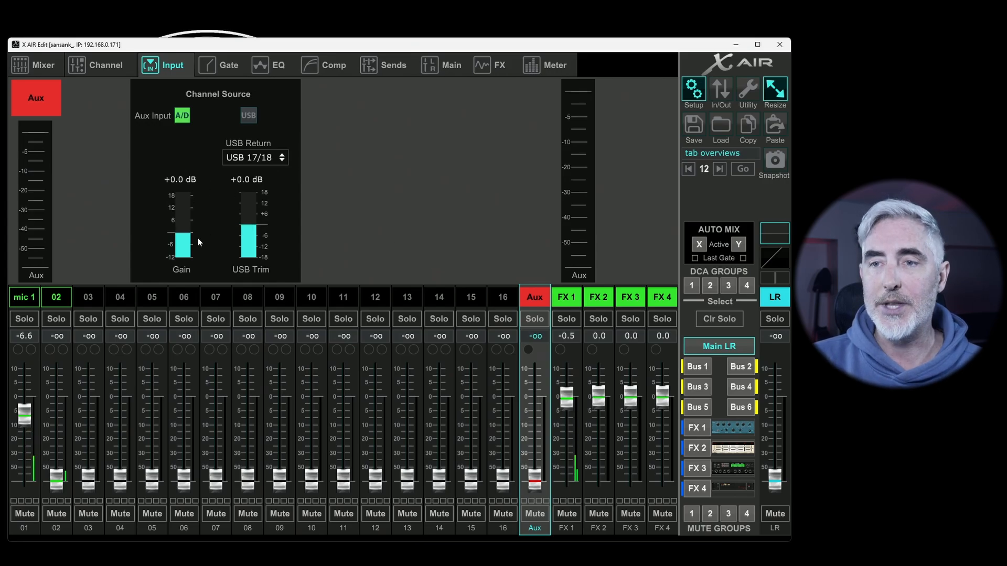
drag(197, 238, 191, 216)
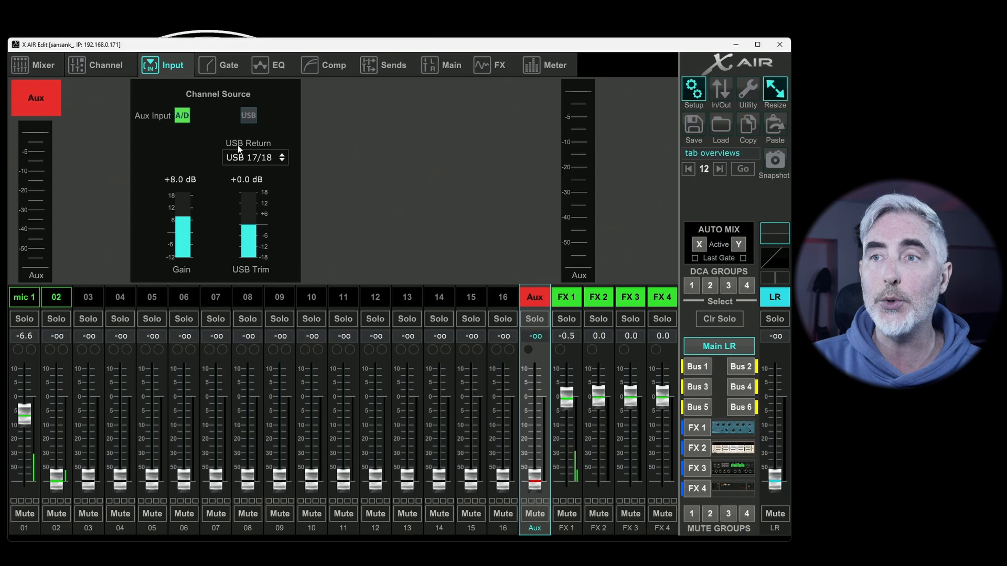
Step: Switch the Aux channel's source to USB, keeping the USB 17/18 return, and set its USB trim to +2.5 dB
click(252, 116)
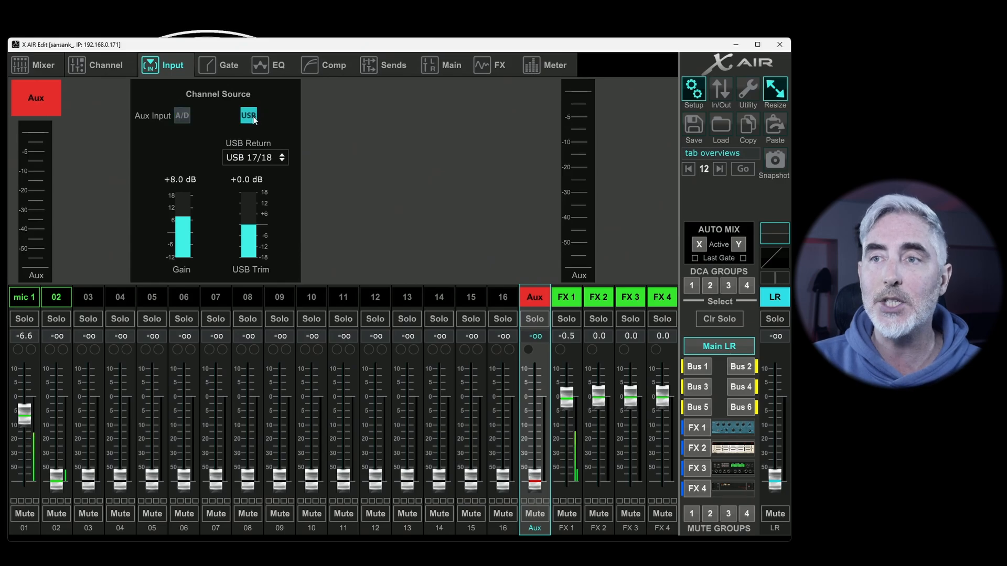
click(254, 159)
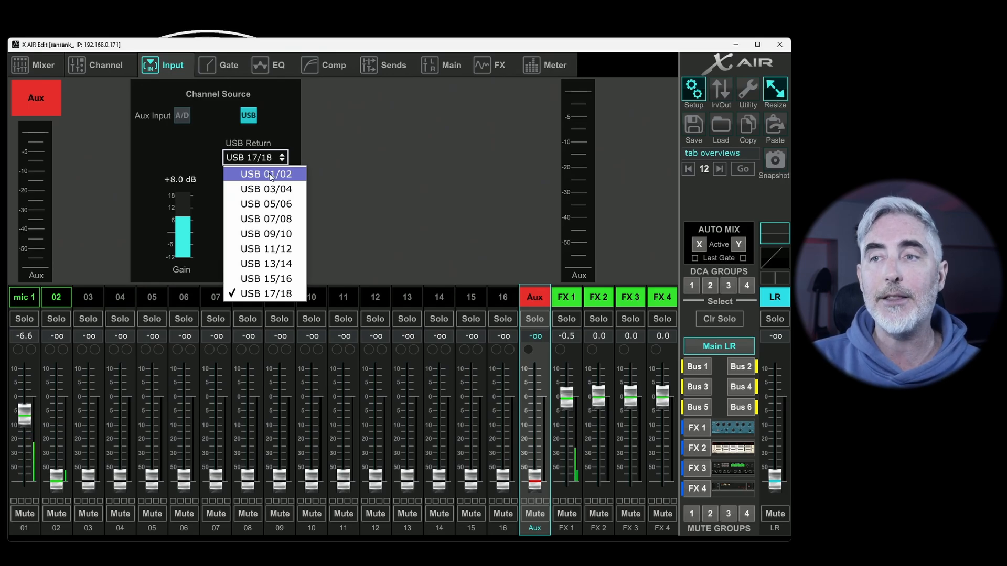
click(283, 127)
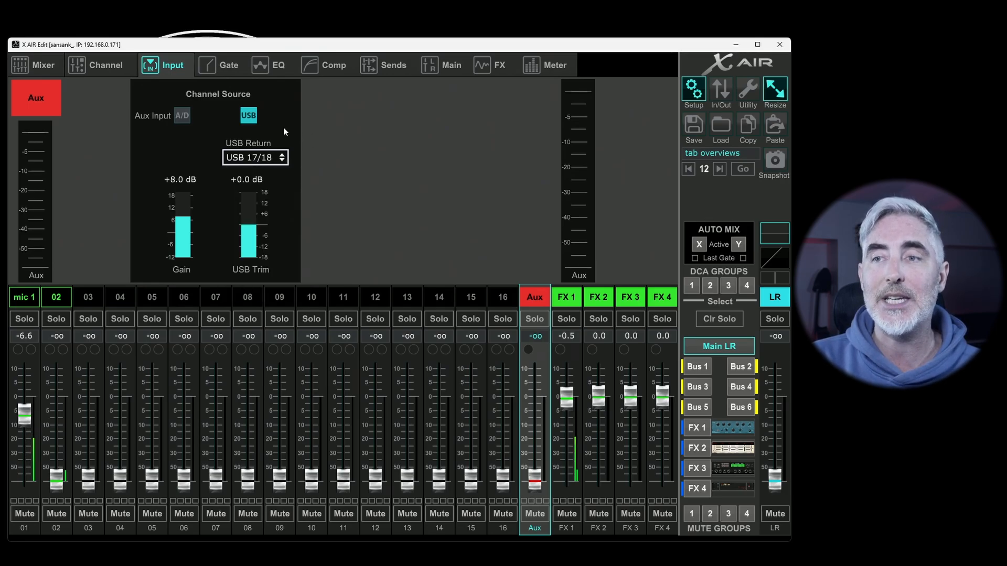
mouse_move(253, 230)
scroll(253, 213, up, 3)
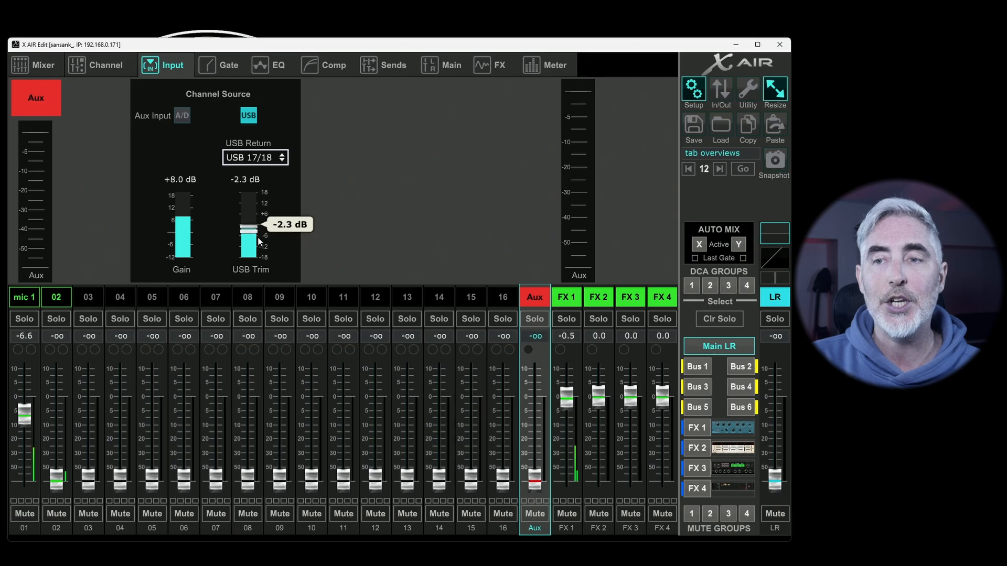
scroll(256, 212, down, 1)
mouse_move(181, 213)
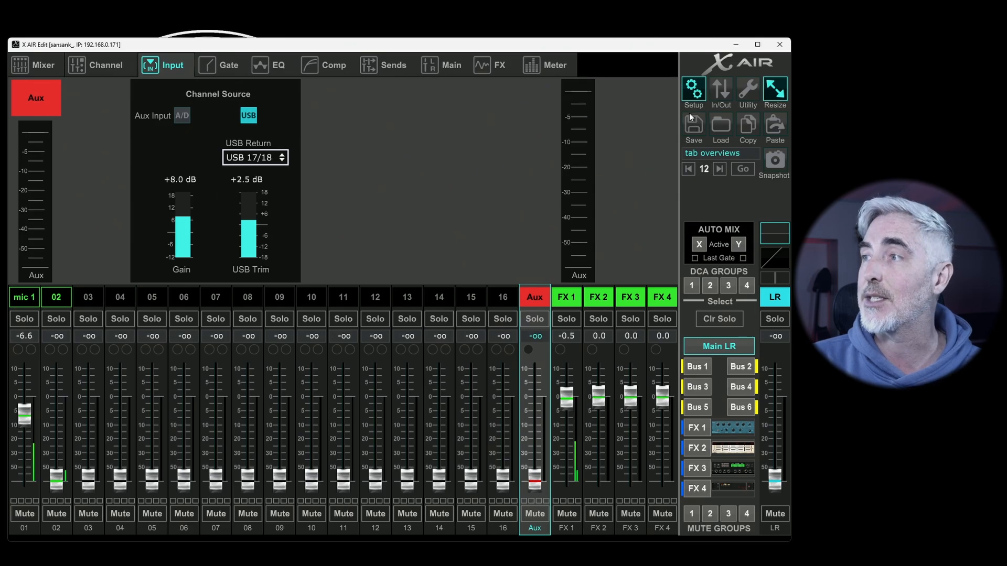
Step: Connect to the XR16 mixer at 192.168.0.2 and synchronize its settings from mixer to PC
click(697, 89)
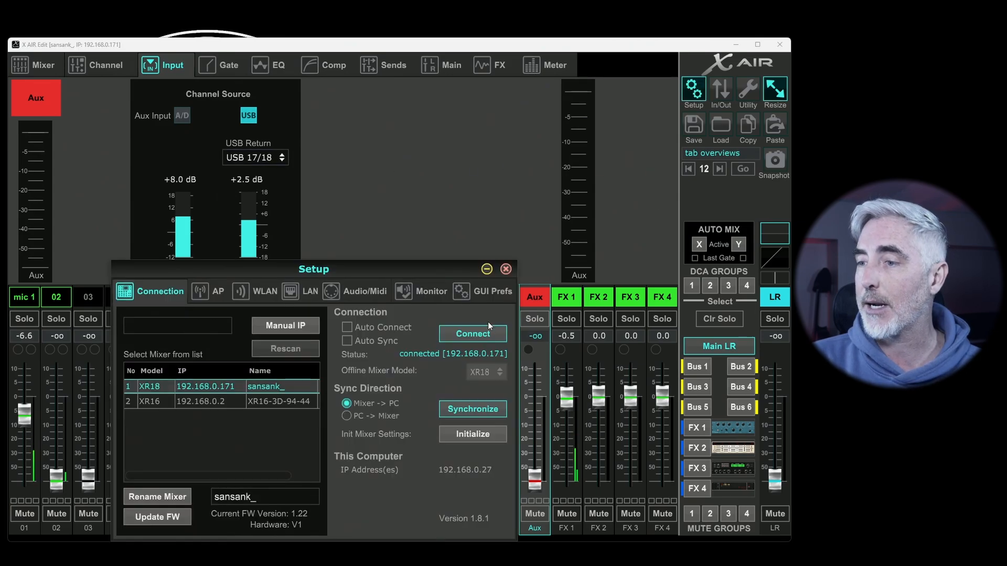
click(204, 402)
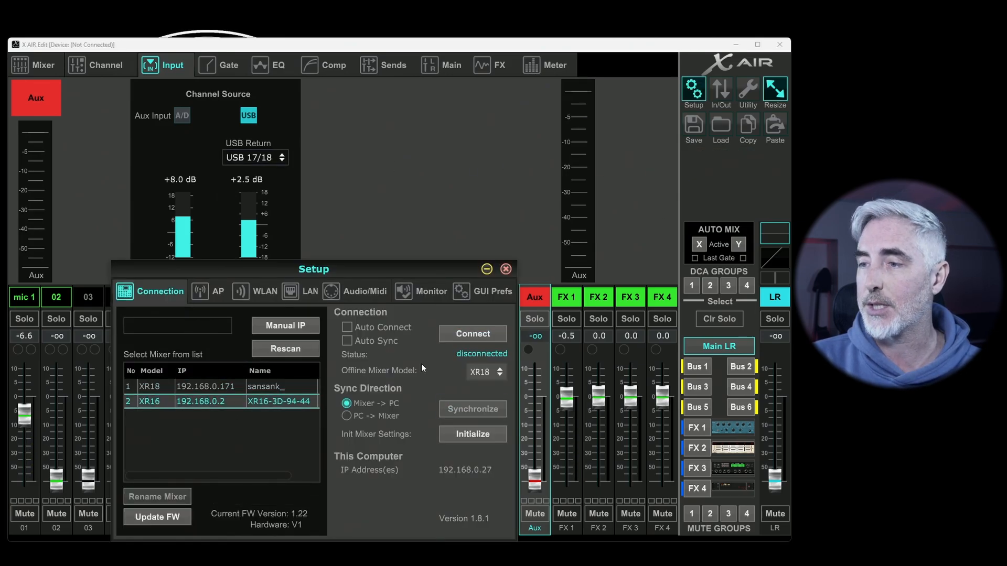
click(489, 338)
click(253, 431)
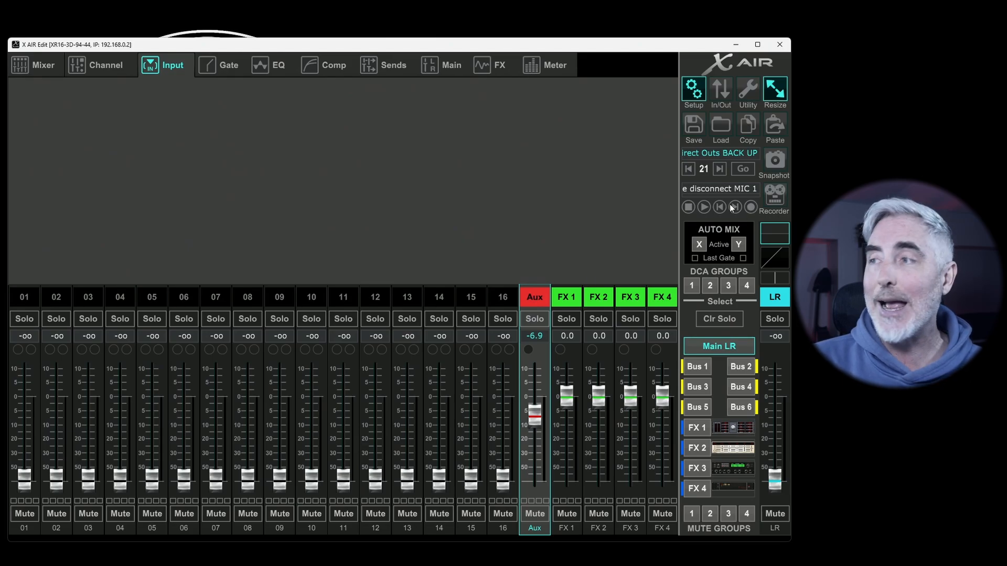
Step: Open the USB Recorder, move its window clear of the Aux channel strip, and play the recording R_20250310-224142.wav
click(777, 197)
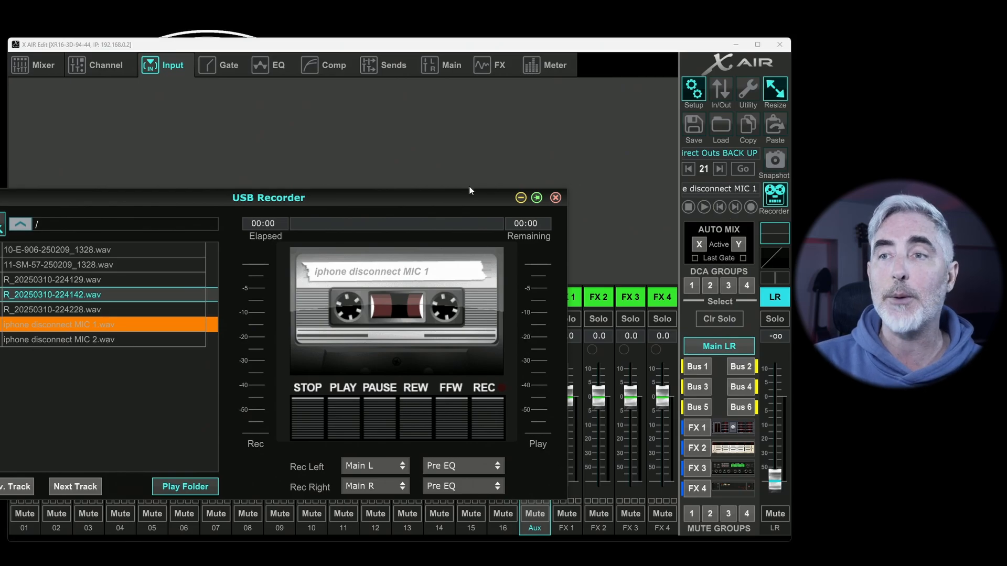
drag(398, 198, 374, 160)
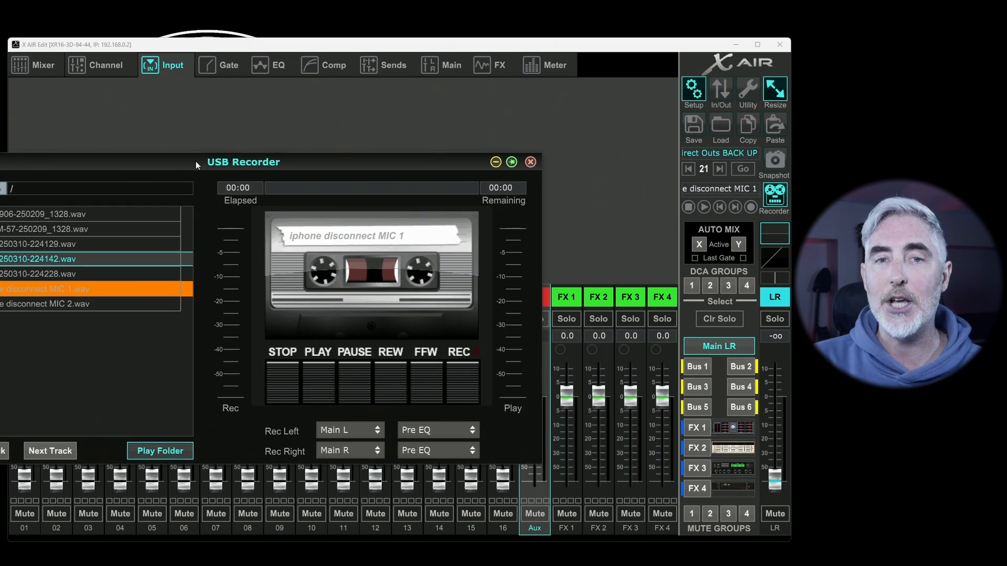
drag(197, 161, 168, 222)
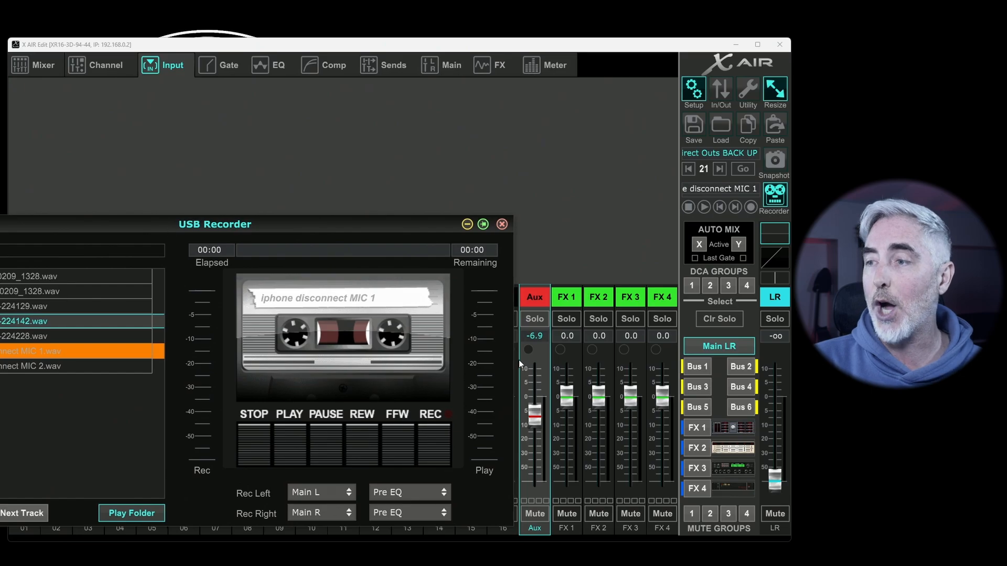
double_click(19, 320)
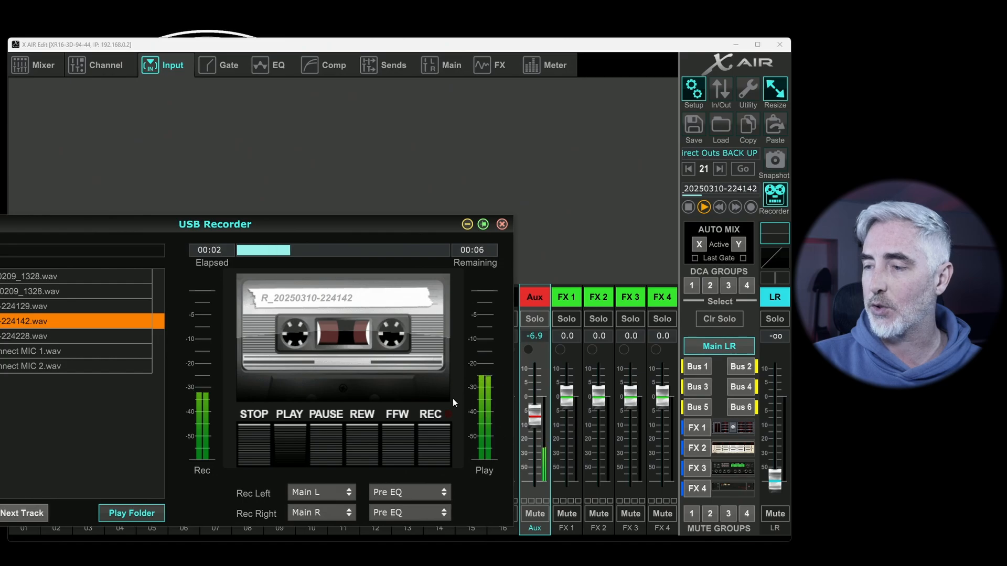
Step: Set the Aux fader to -2.4 dB and raise the main LR fader to -2.8 dB during playback
drag(535, 415, 536, 391)
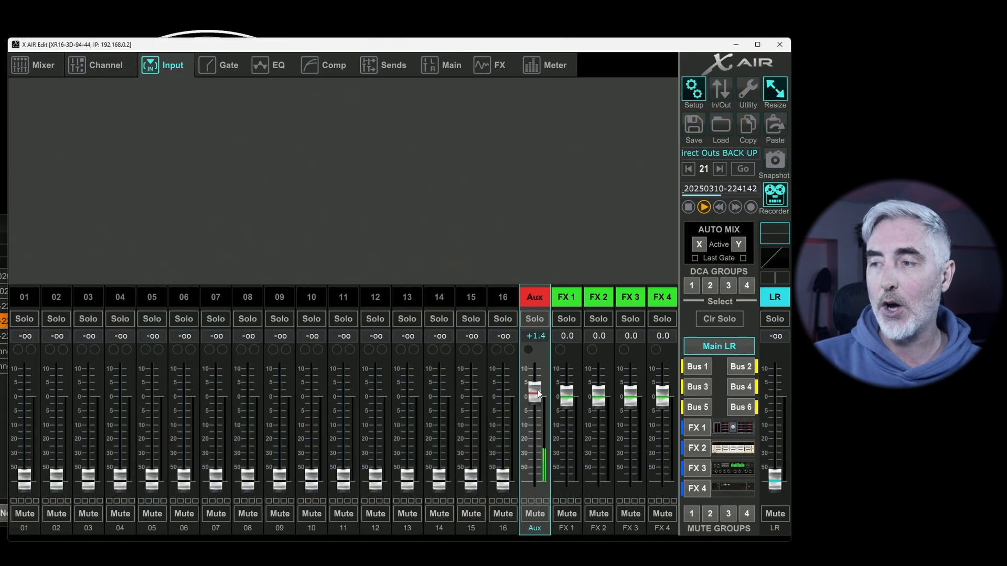
drag(775, 477, 775, 404)
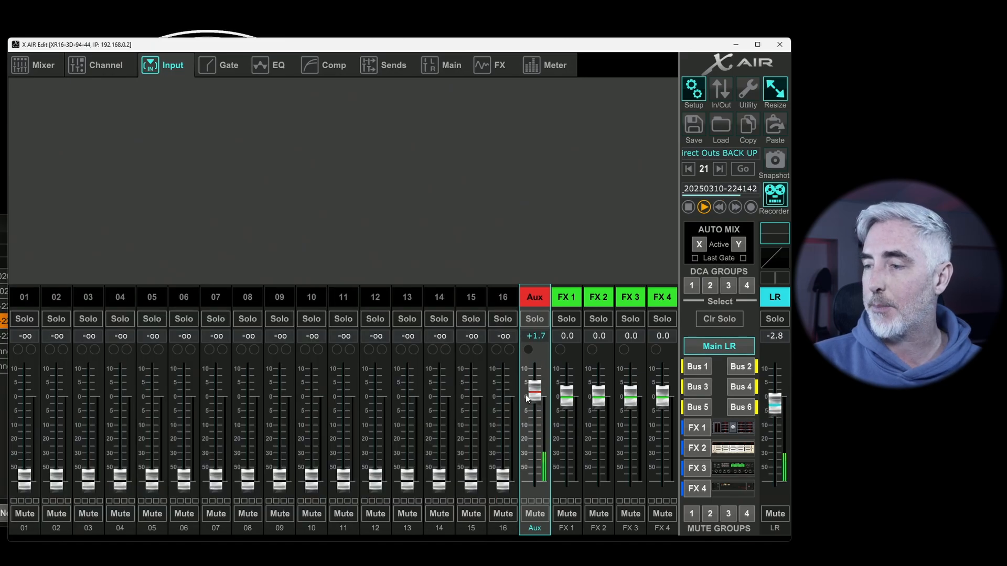
mouse_move(535, 391)
mouse_down()
mouse_move(537, 480)
mouse_move(535, 404)
mouse_up()
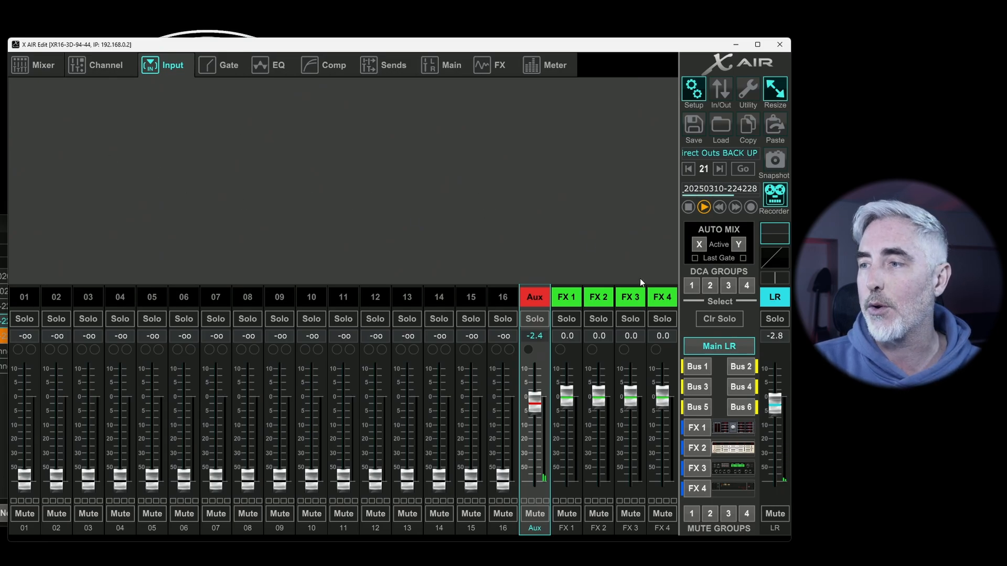
Step: Check the XR16's input view for the FX 1 to FX 4 returns, and return to the Aux channel
click(568, 301)
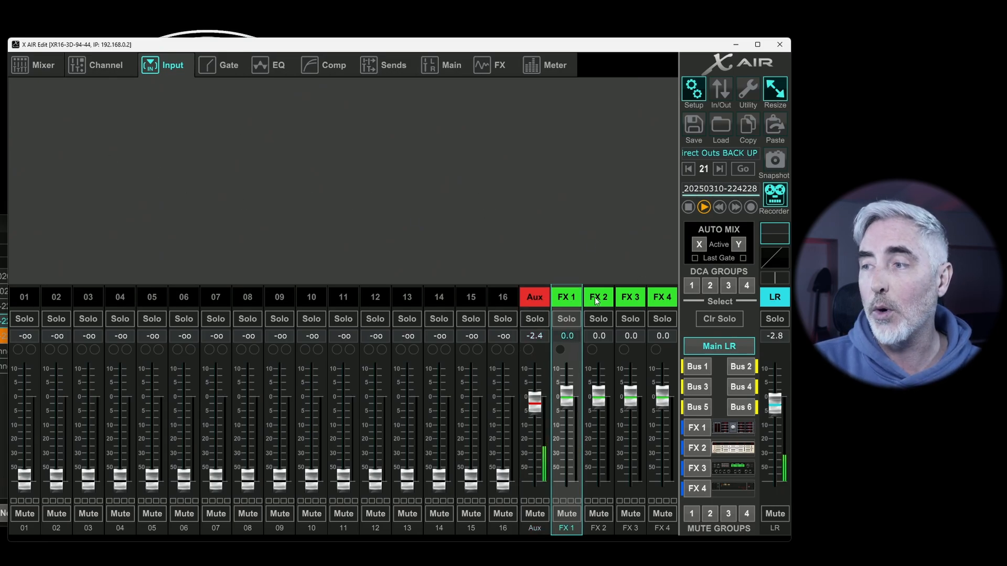
click(595, 297)
click(628, 301)
click(651, 300)
click(628, 299)
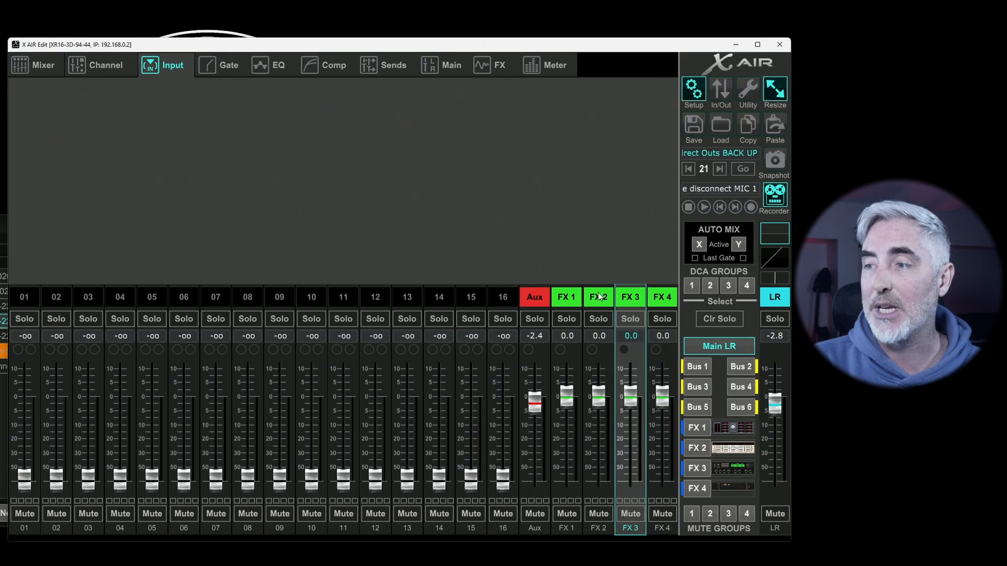
click(598, 299)
click(570, 300)
click(540, 299)
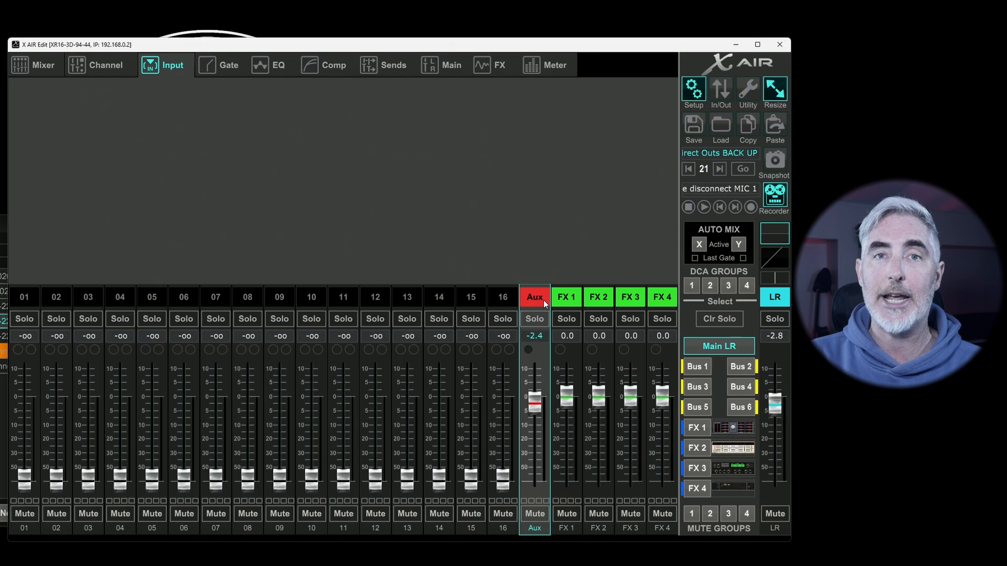
Step: Reconnect to the XR18 mixer, synchronizing from mixer to PC, and raise its Aux fader to -6.4 dB
click(693, 91)
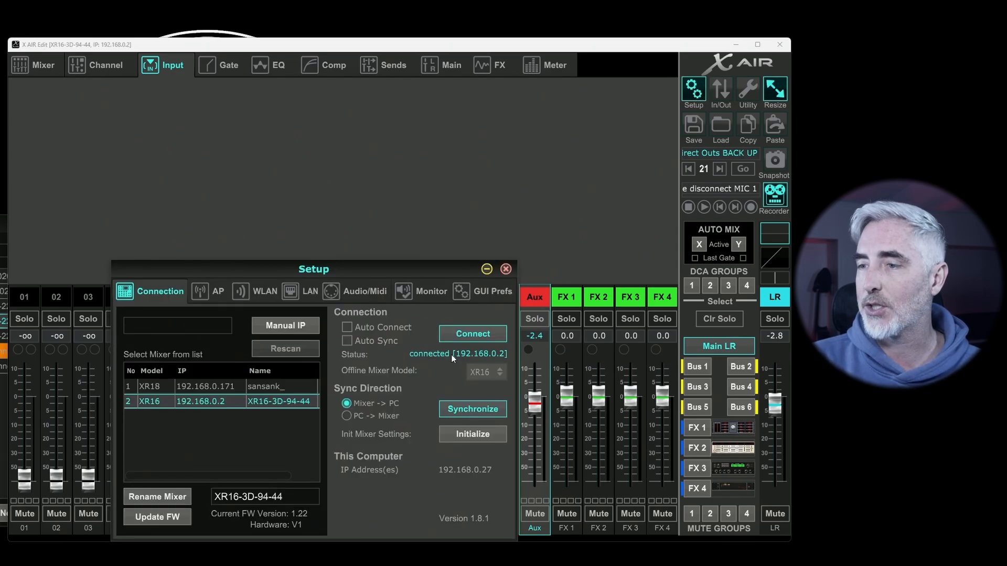
click(213, 389)
click(474, 335)
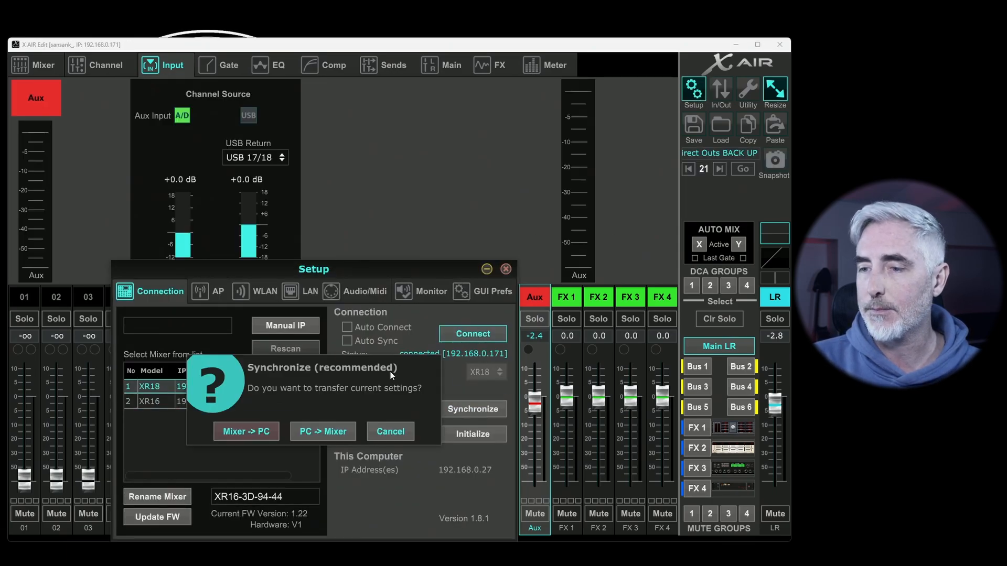
click(248, 433)
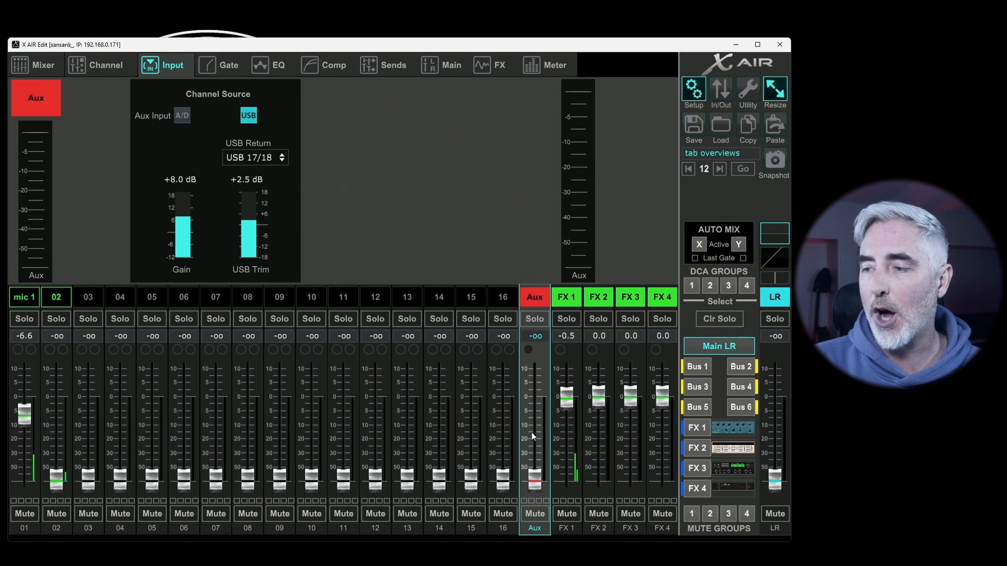
drag(535, 477, 534, 415)
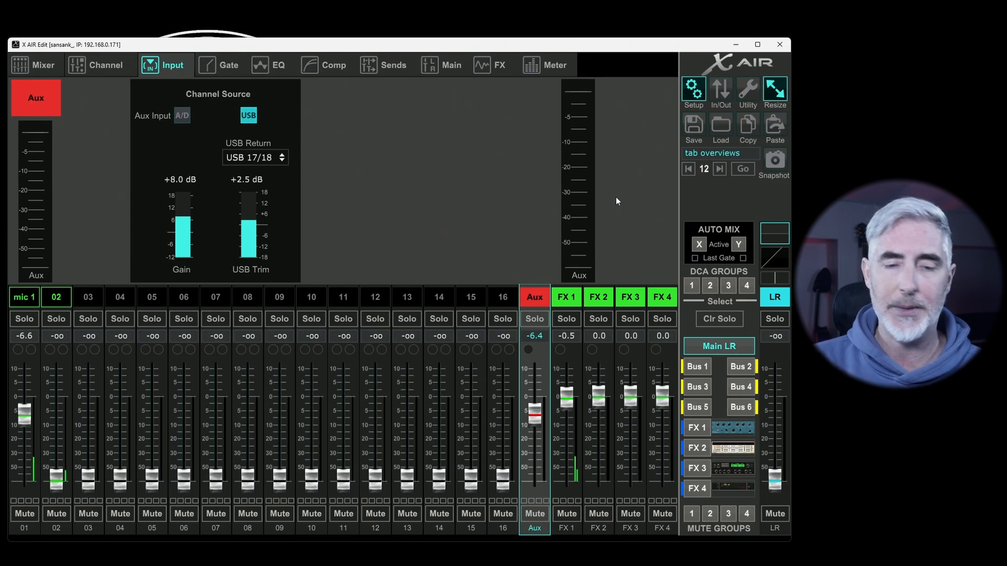
Step: View the input settings of FX 1 and FX 2, and inspect FX 1's Stereo Xtec EQ1 effect before closing it
click(567, 300)
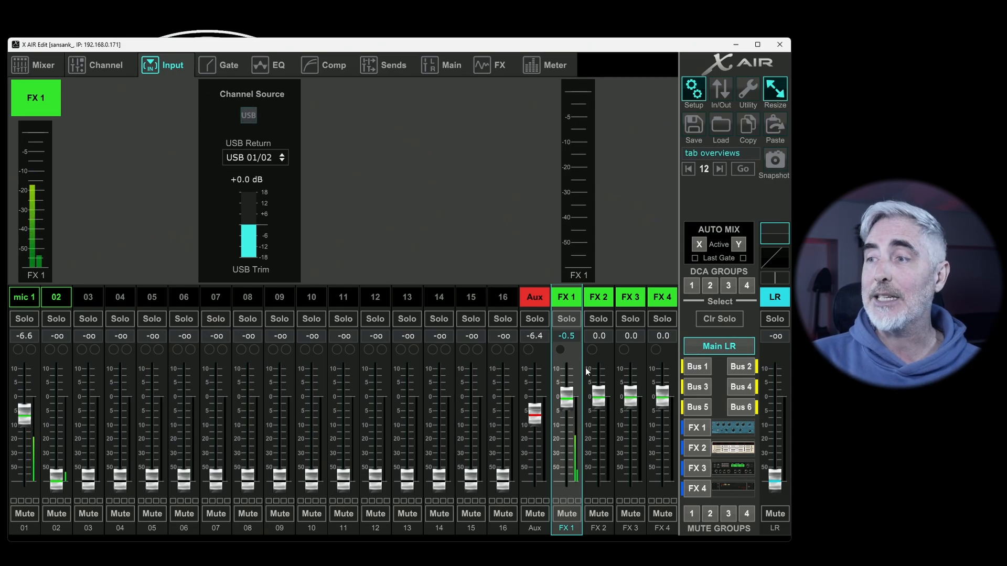
click(596, 298)
click(568, 299)
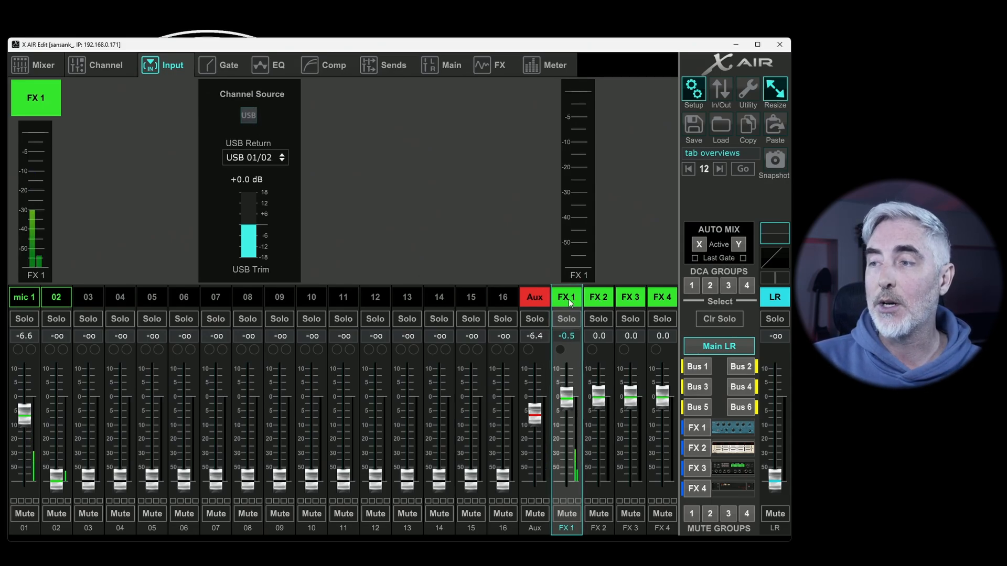
double_click(568, 300)
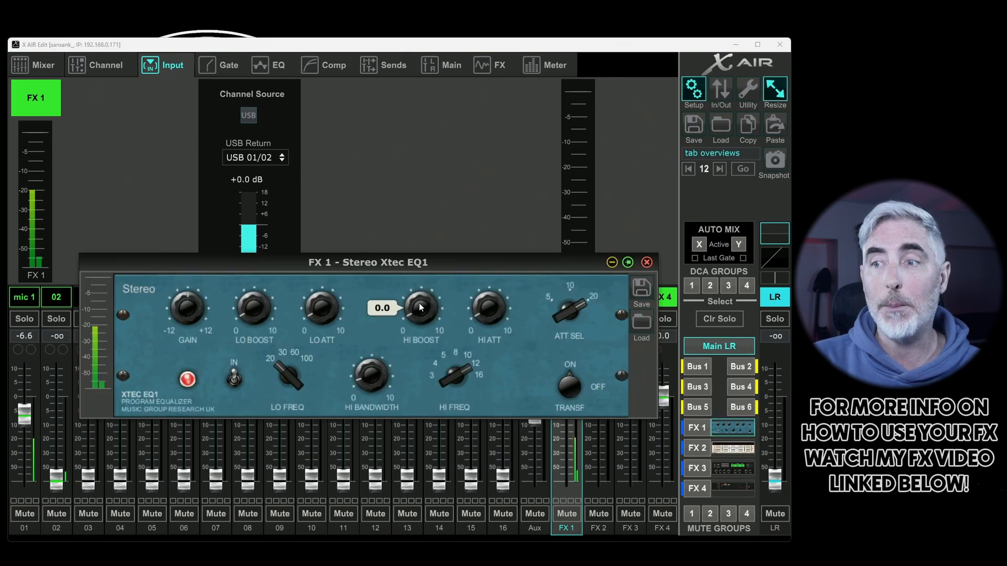
click(647, 262)
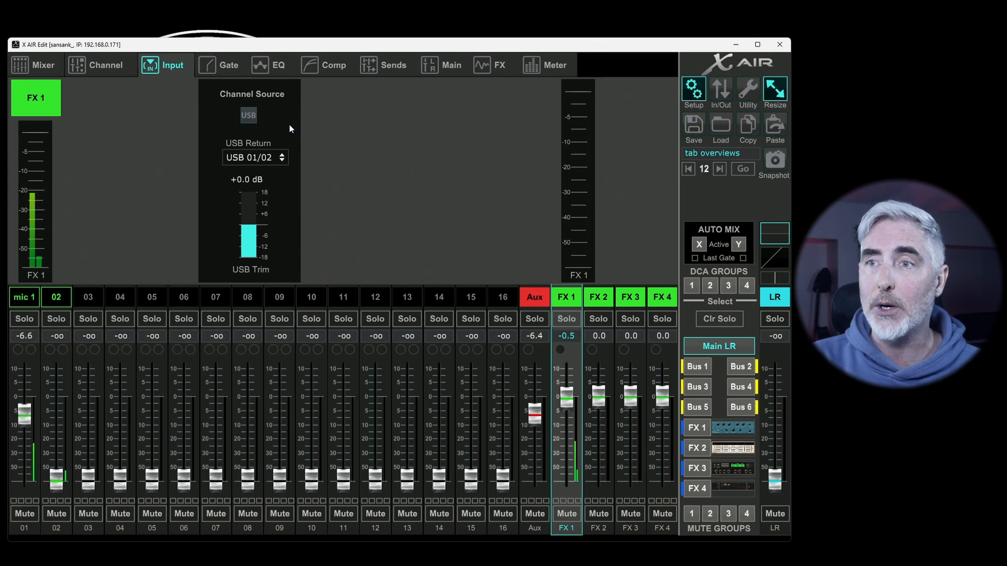
Step: Switch the FX 1 return's source to USB, keeping the USB 01/02 return, and nudge the FX 4 fader to -0.2 dB
click(249, 117)
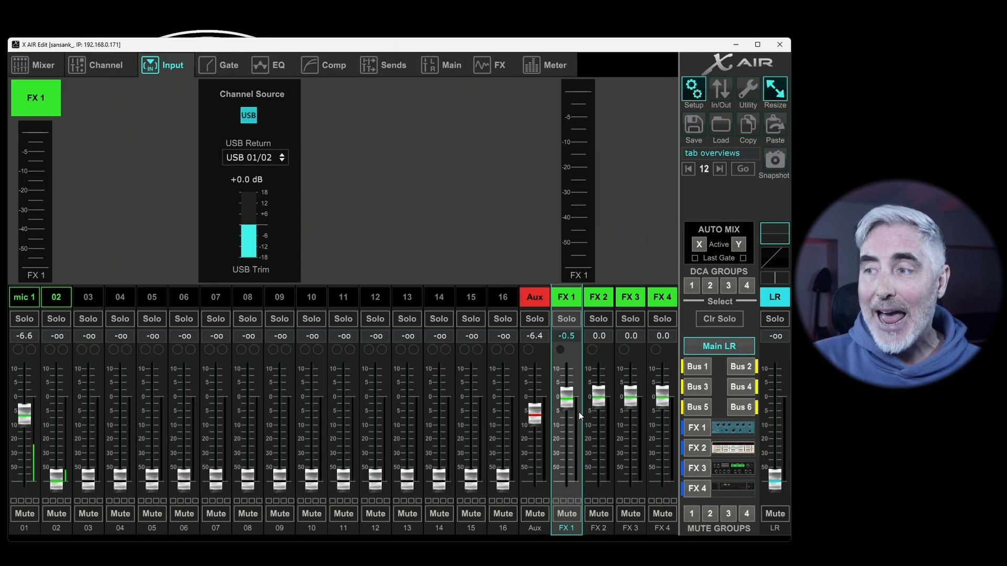
click(257, 158)
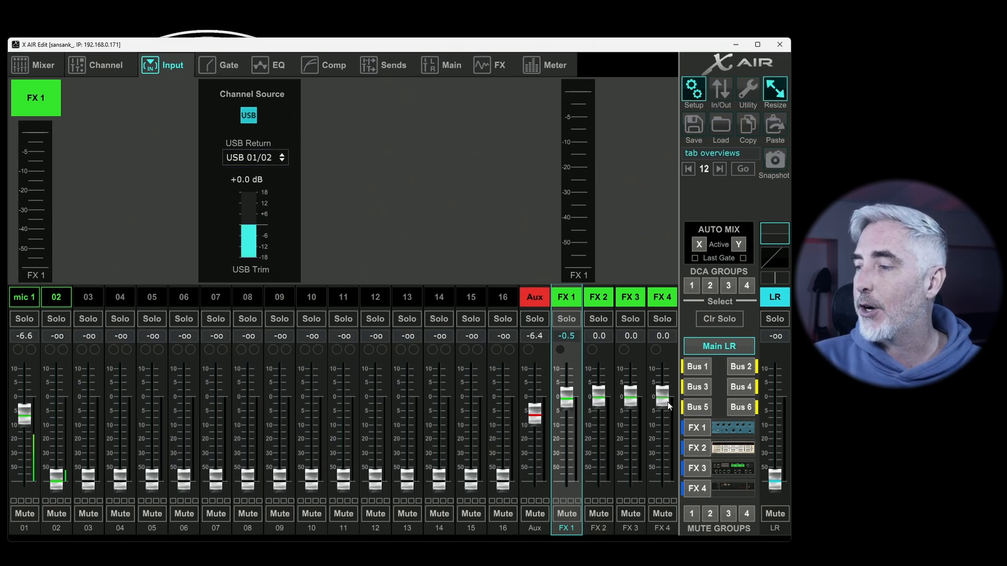
scroll(669, 405, down, 1)
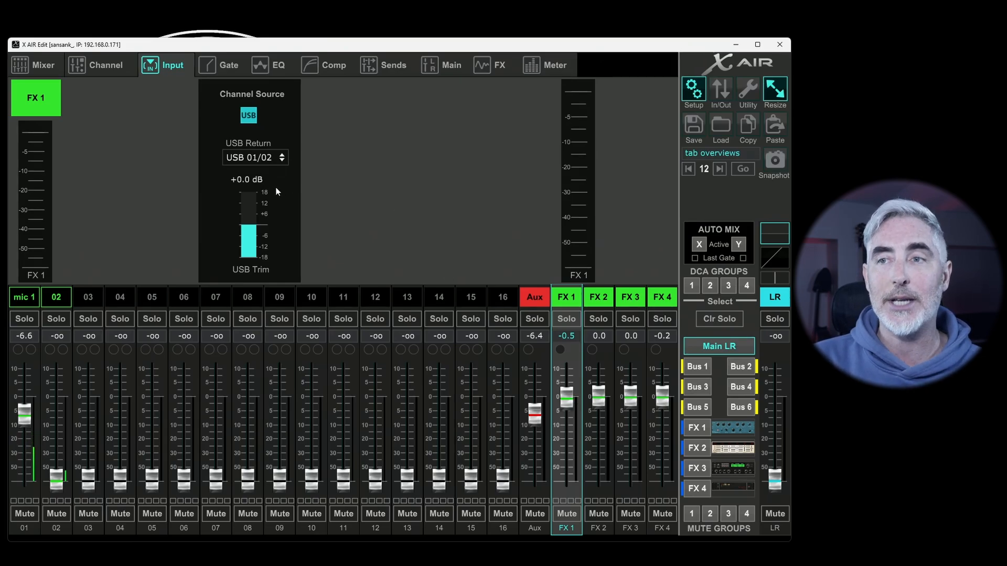
click(260, 160)
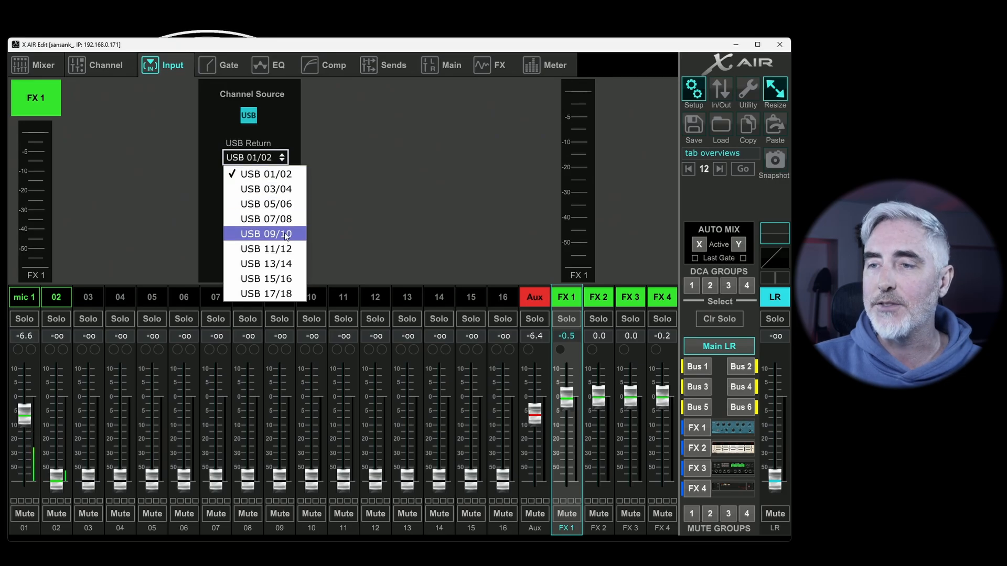
click(284, 124)
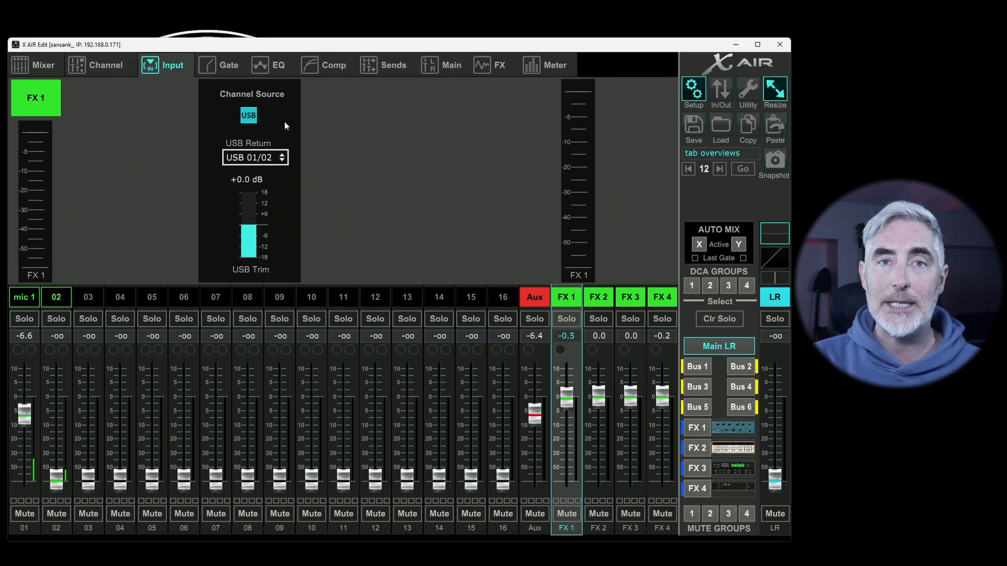
Step: Go back and forth through the FX 1 to FX 4 returns to examine their USB source and return assignments
click(598, 297)
click(630, 297)
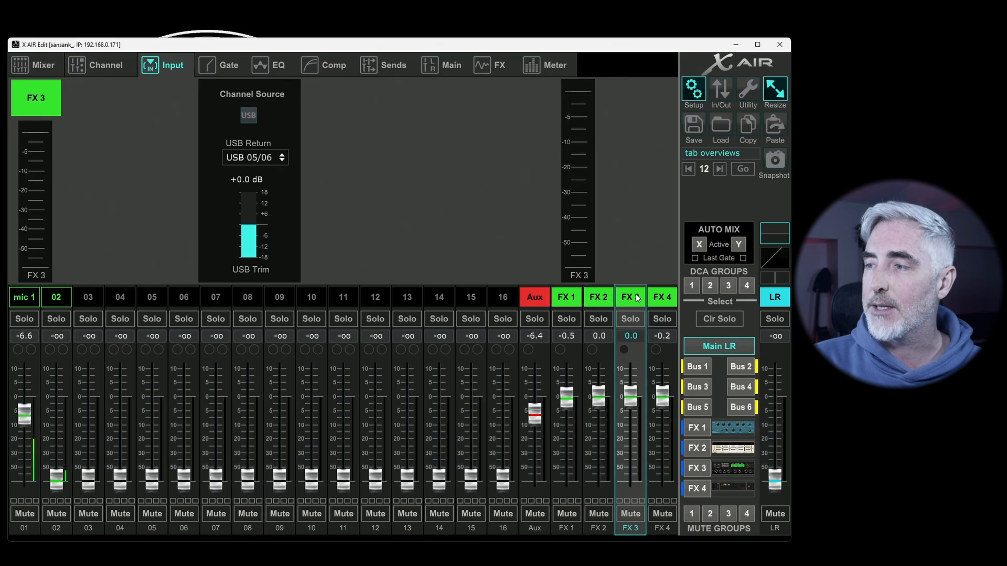
click(663, 297)
click(630, 297)
click(599, 299)
click(564, 298)
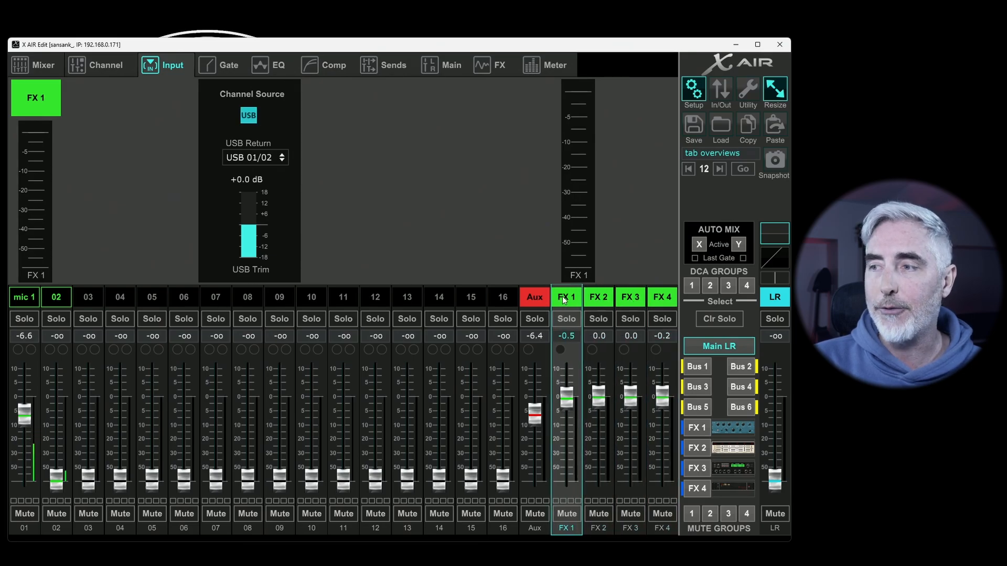
click(599, 302)
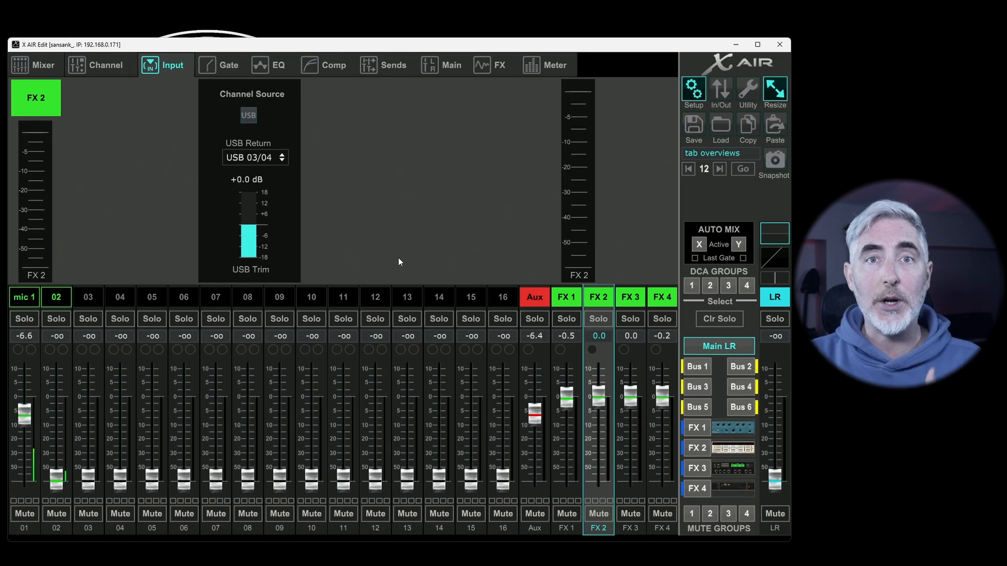
click(576, 304)
click(602, 300)
click(635, 300)
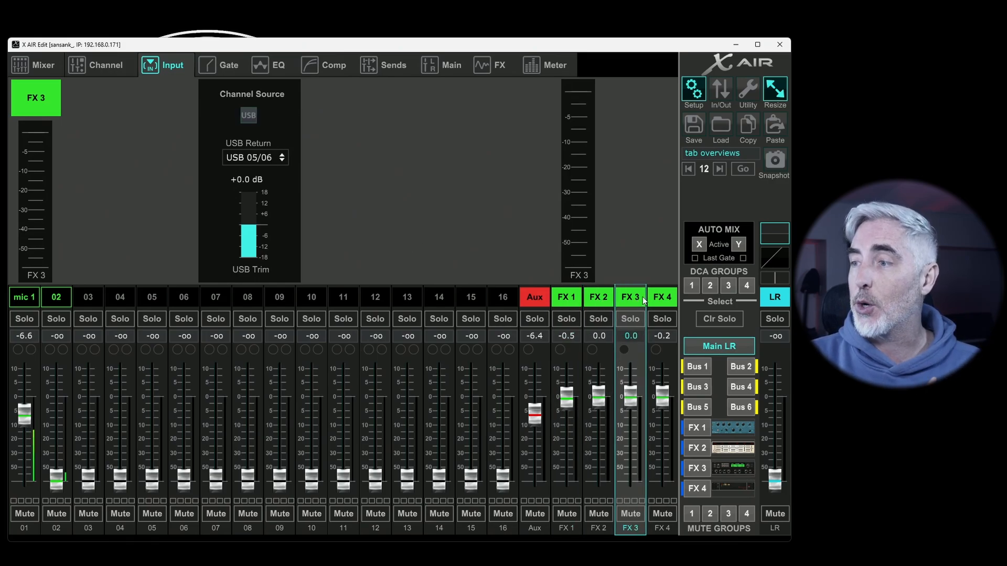
click(660, 300)
click(576, 302)
click(598, 301)
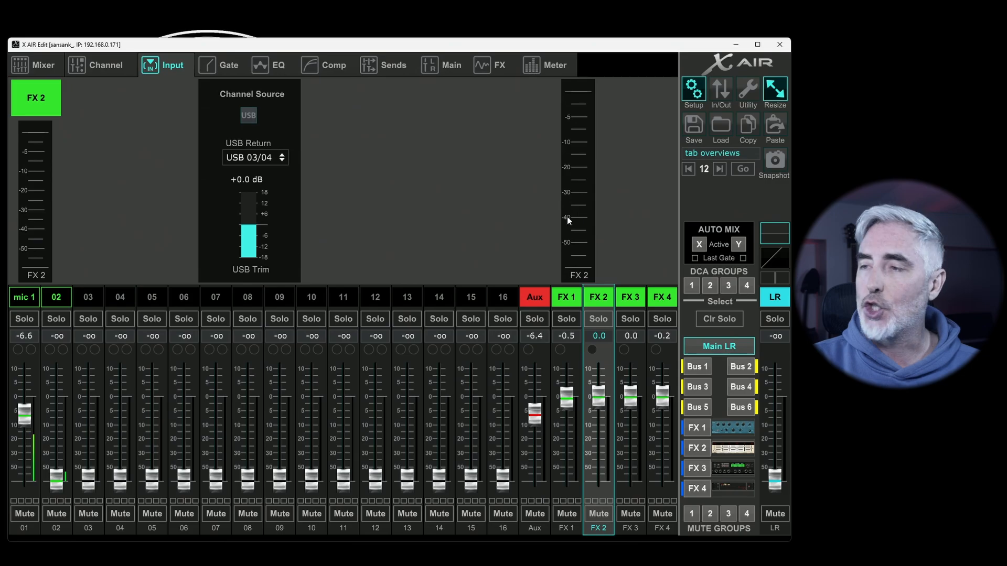
Step: Compare the input settings of channels 16, 15, 13 and 09 with those of the FX 1, FX 2 and FX 3 returns
click(503, 296)
click(471, 300)
click(411, 300)
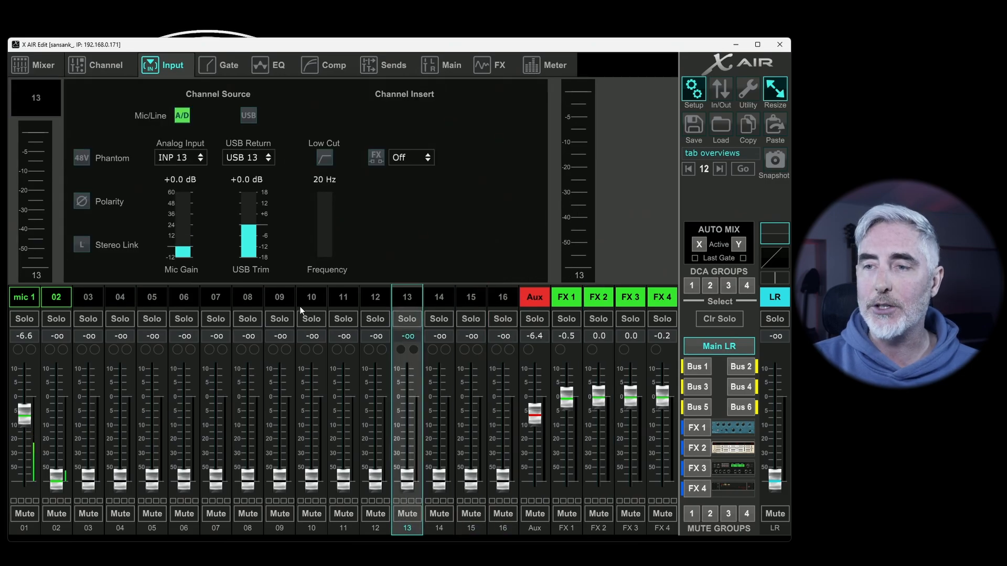
click(281, 300)
click(566, 297)
click(599, 296)
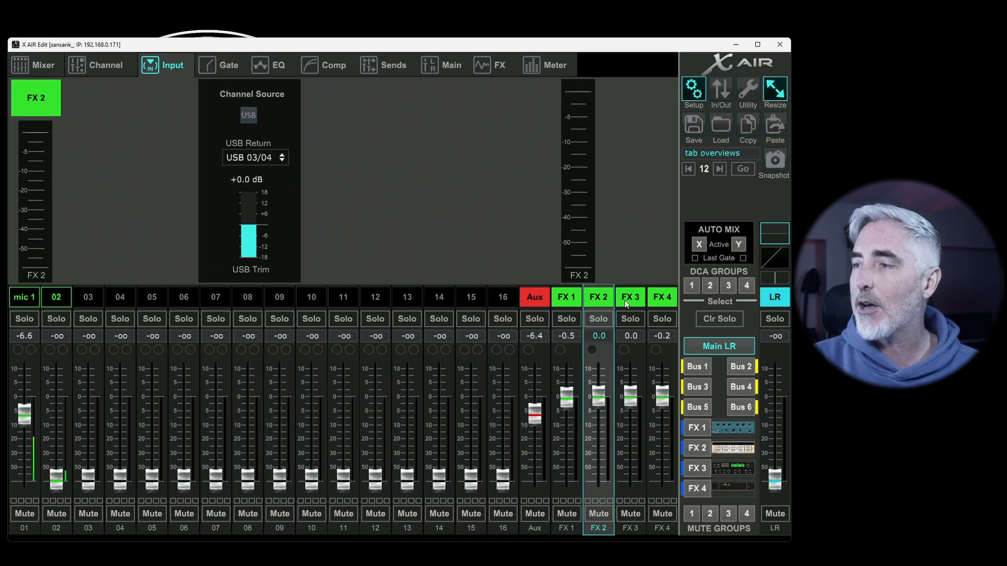
click(630, 297)
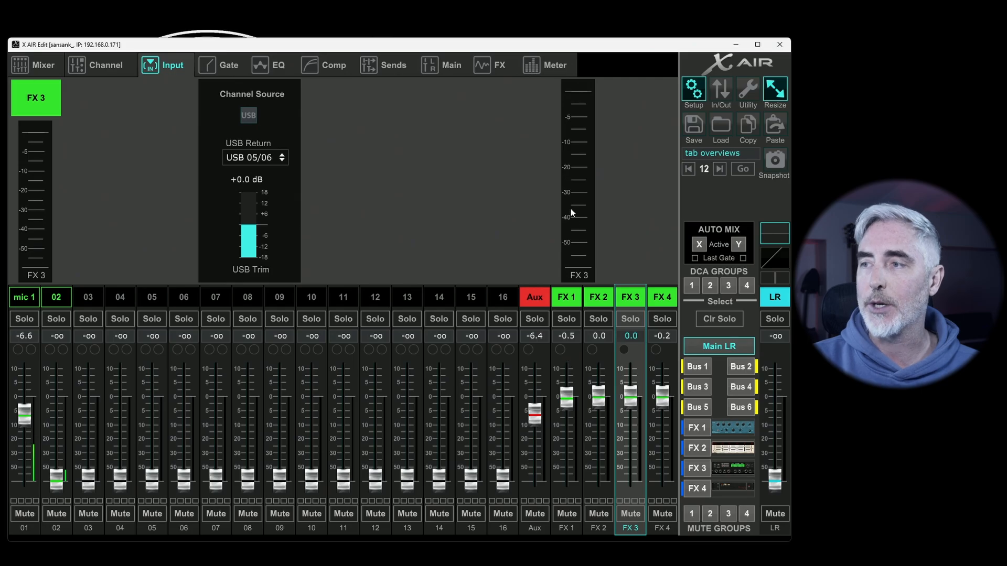